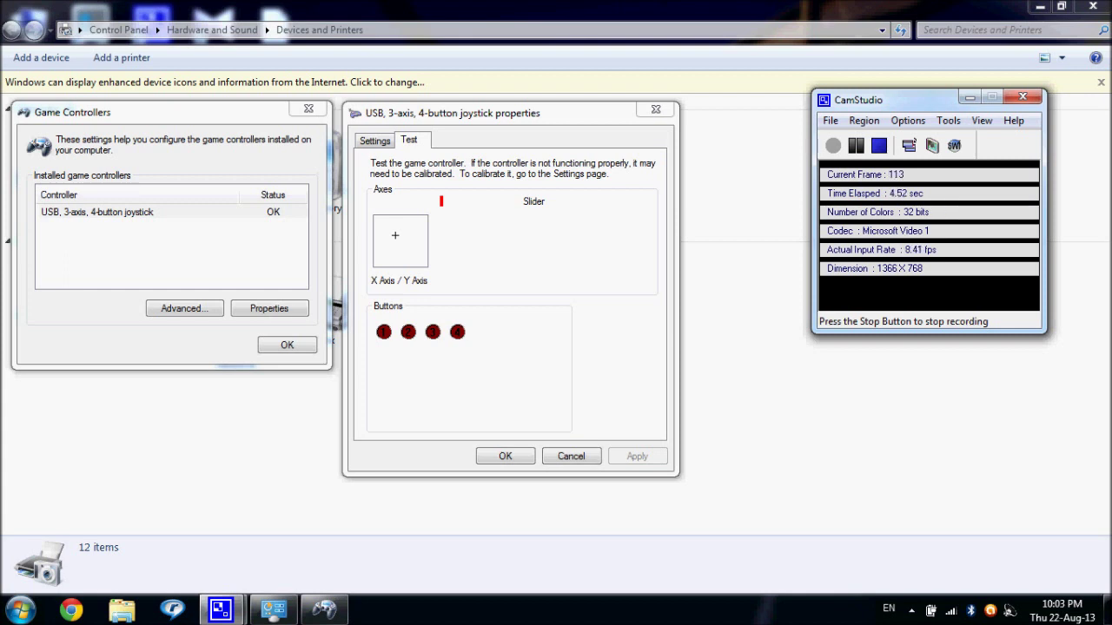
Step: Calibrate the axes of the USB, 3-axis, 4-button joystick, save the calibration and accept the joystick properties
{"action": "key", "text": "alt+Tab"}
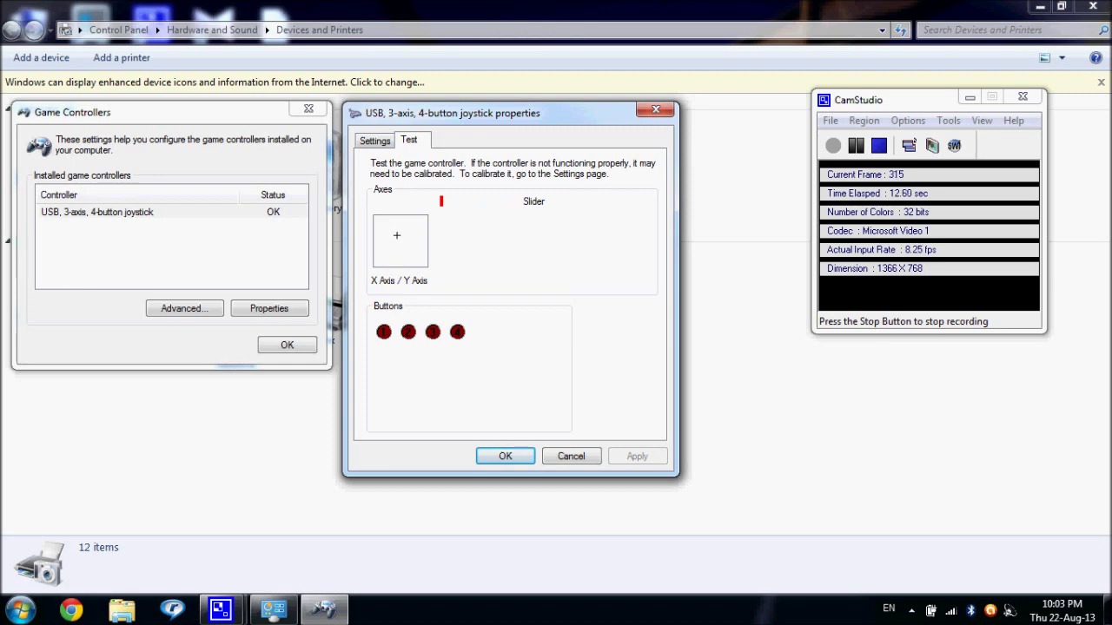
{"action": "left_click", "coordinate": [374, 140]}
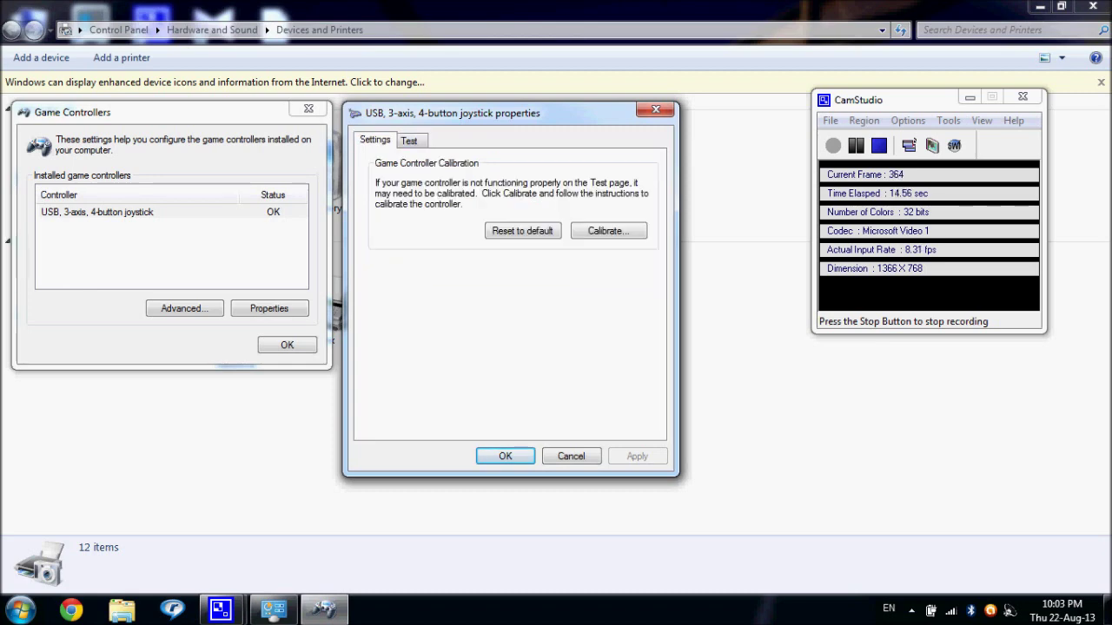
{"action": "left_click", "coordinate": [608, 230]}
{"action": "key", "text": "Return"}
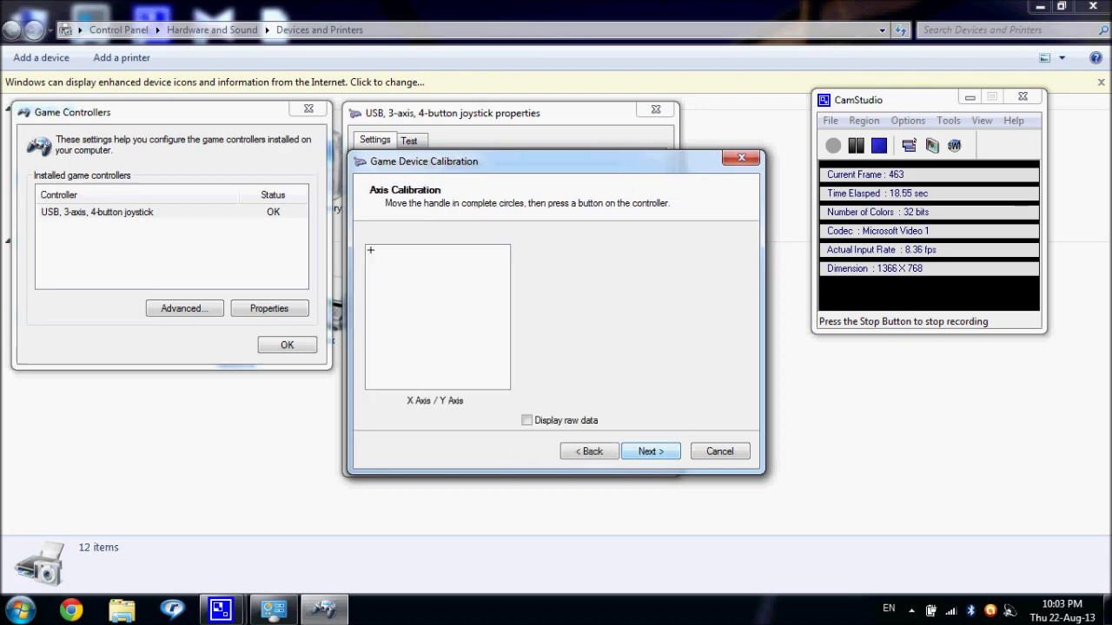
{"action": "key", "text": "alt+d"}
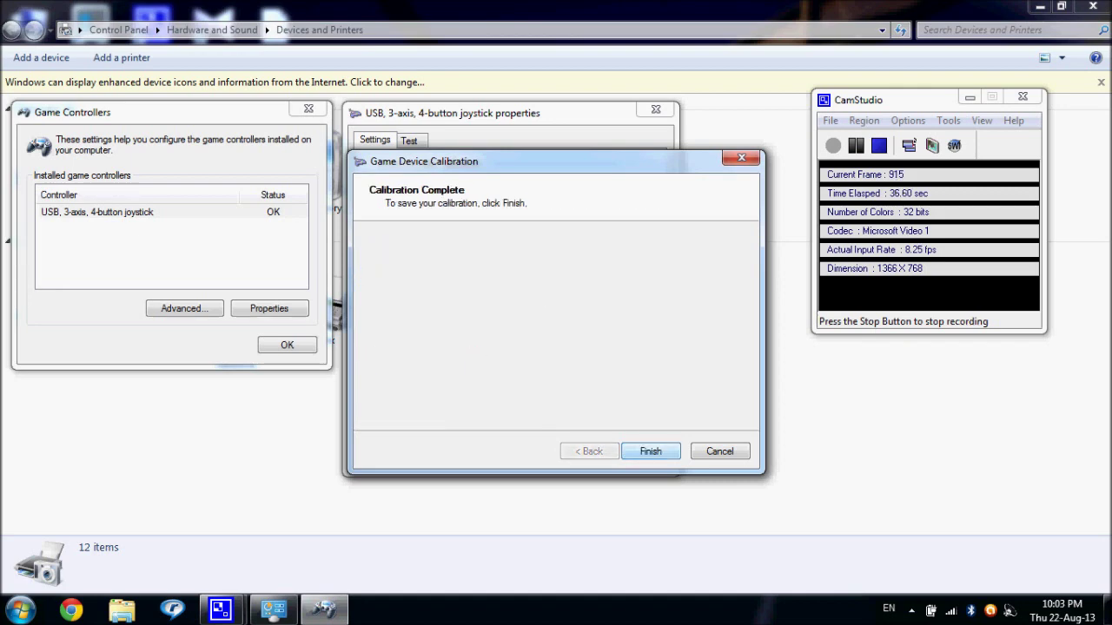
{"action": "left_click", "coordinate": [650, 451]}
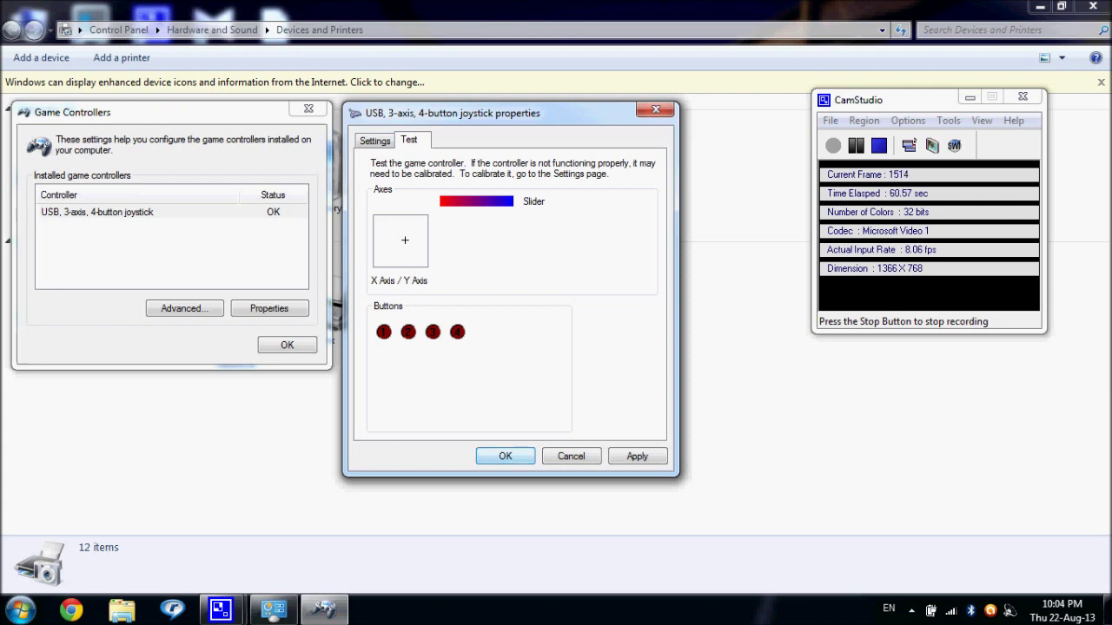
{"action": "key", "text": "Return"}
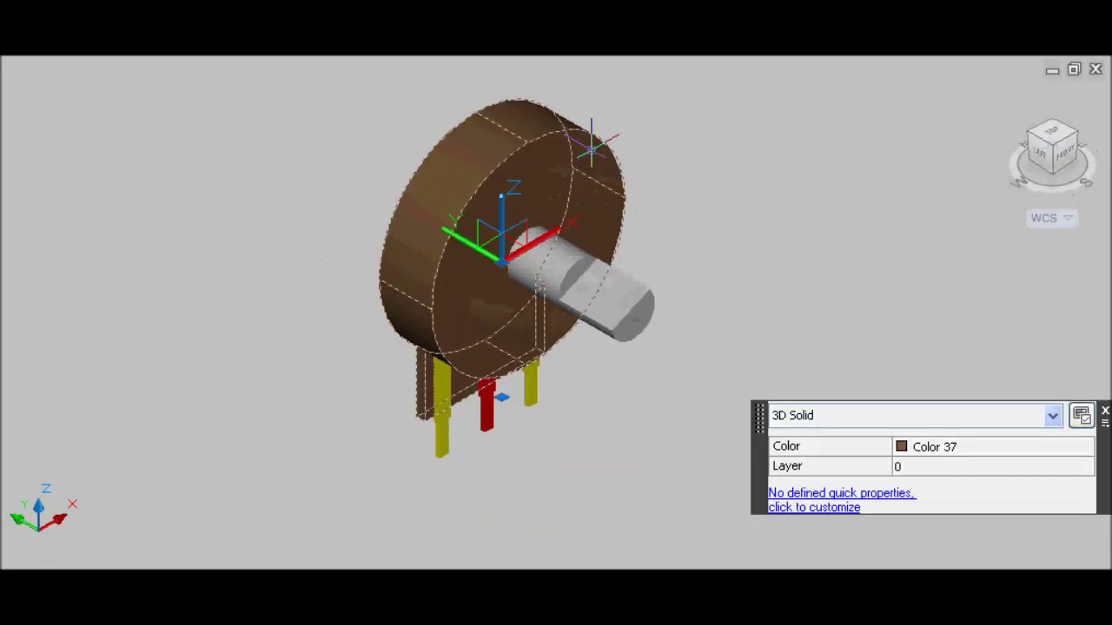
Step: Delete the brown housing of the potentiometer model to expose its inner parts
{"action": "key", "text": "Delete"}
{"action": "scroll", "coordinate": [517, 187], "scroll_direction": "up", "scroll_amount": 3}
{"action": "scroll", "coordinate": [504, 173], "scroll_direction": "down", "scroll_amount": 2}
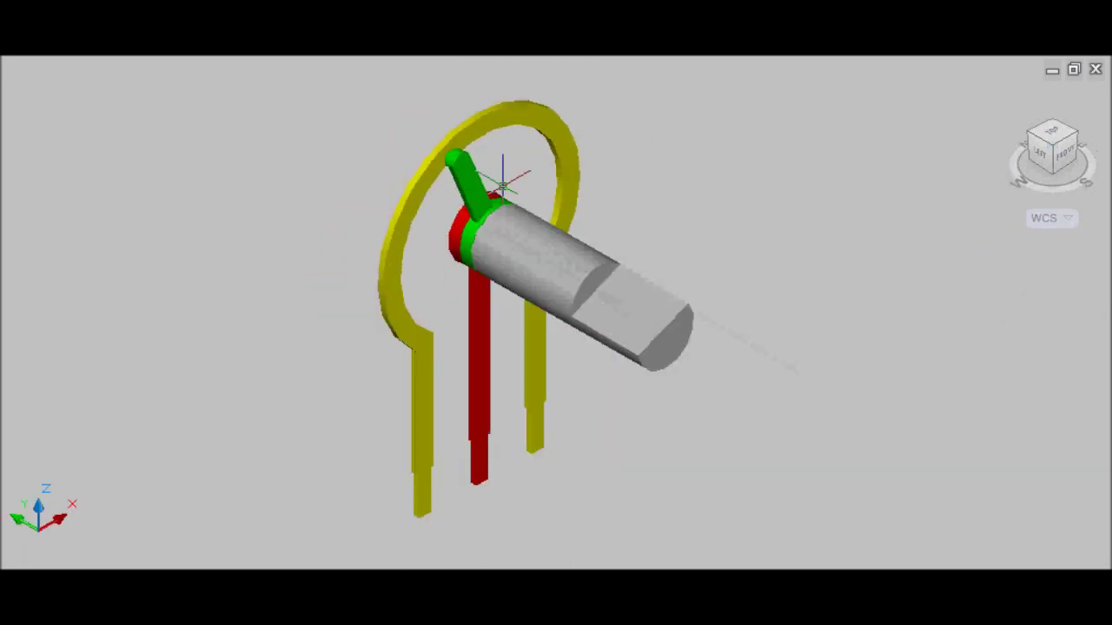
Step: Try to rotate the grey shaft and green wiper together about the Y axis through the centre of the shaft's end face
{"action": "left_click", "coordinate": [654, 295]}
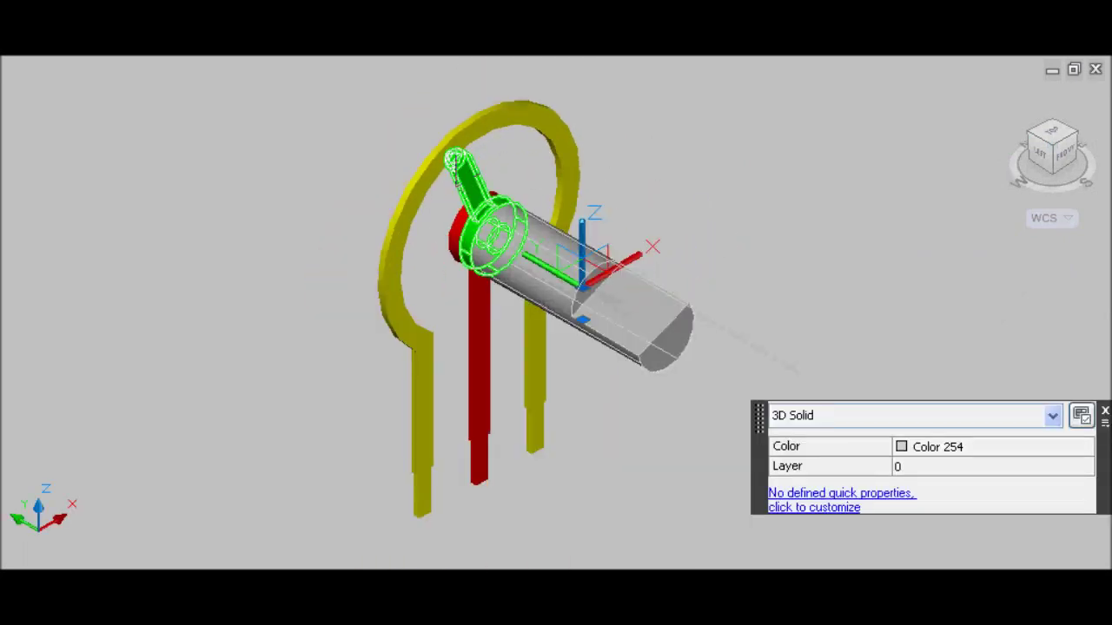
{"action": "left_click", "coordinate": [467, 187]}
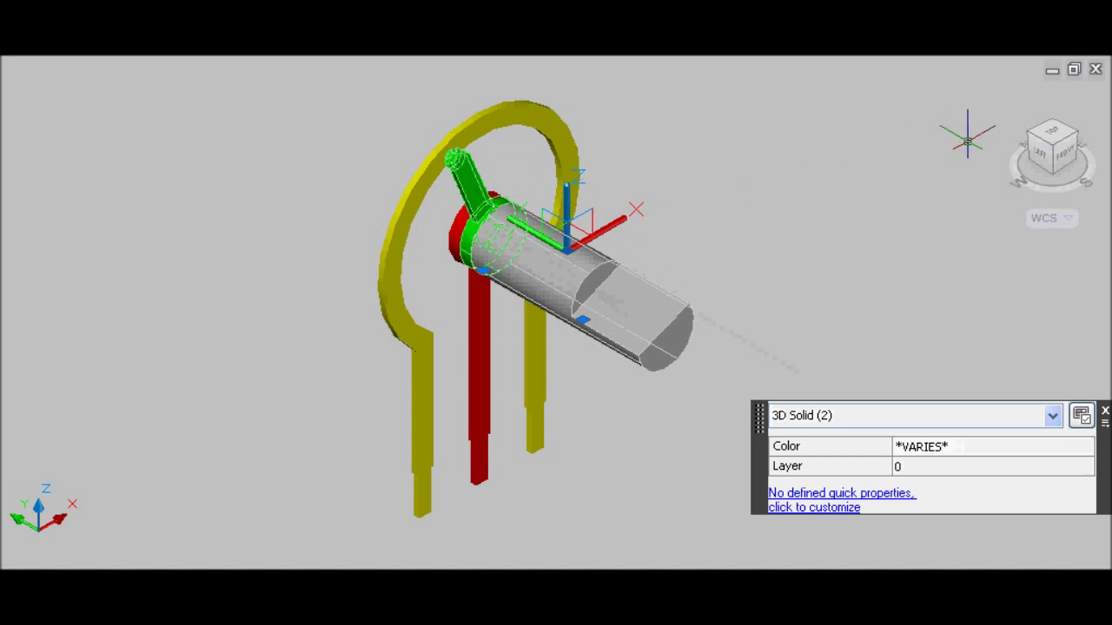
{"action": "left_click", "coordinate": [670, 54]}
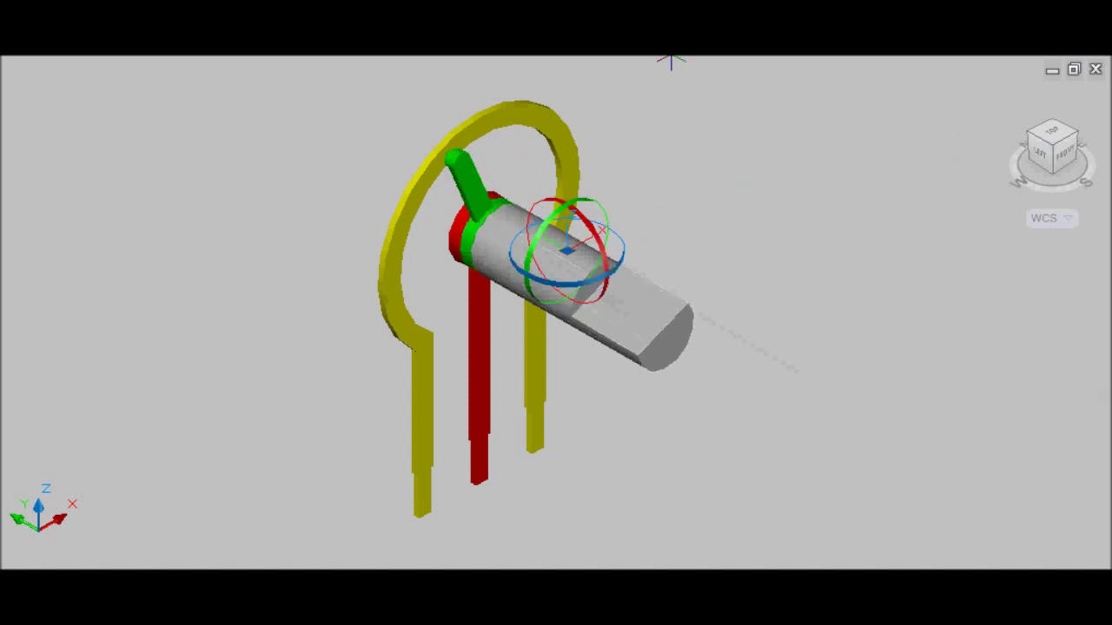
{"action": "left_click", "coordinate": [666, 334]}
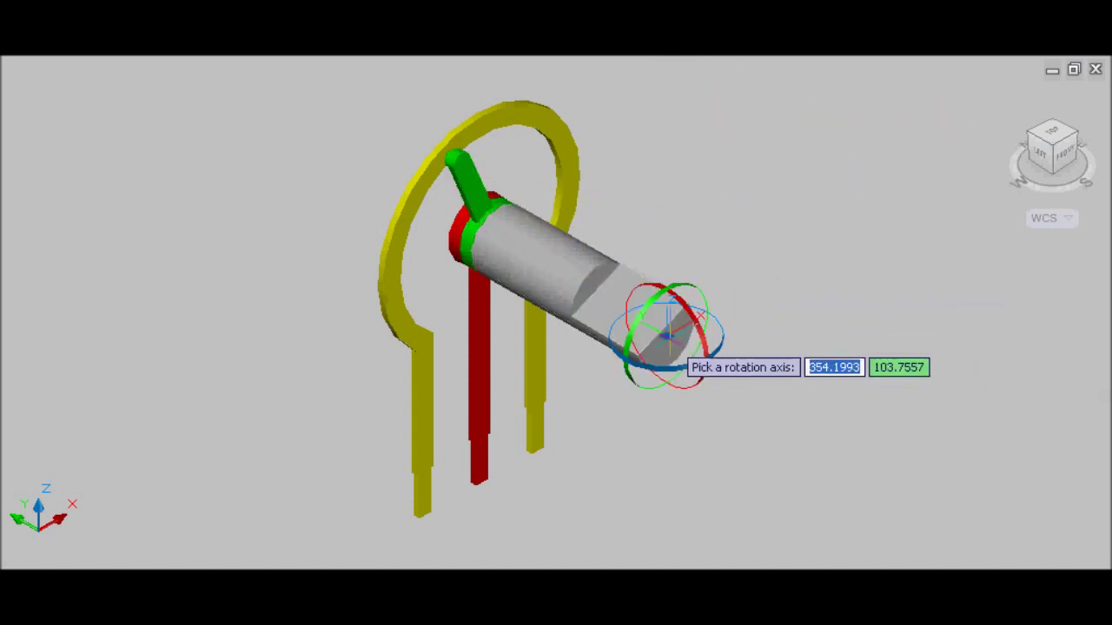
{"action": "left_click", "coordinate": [692, 282]}
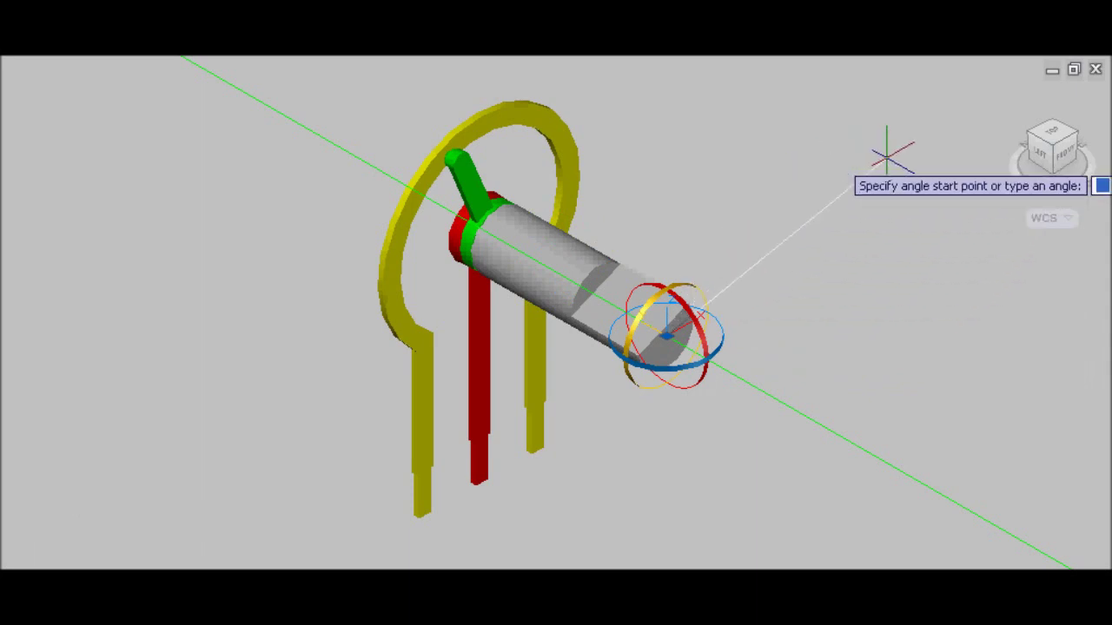
{"action": "left_click", "coordinate": [838, 153]}
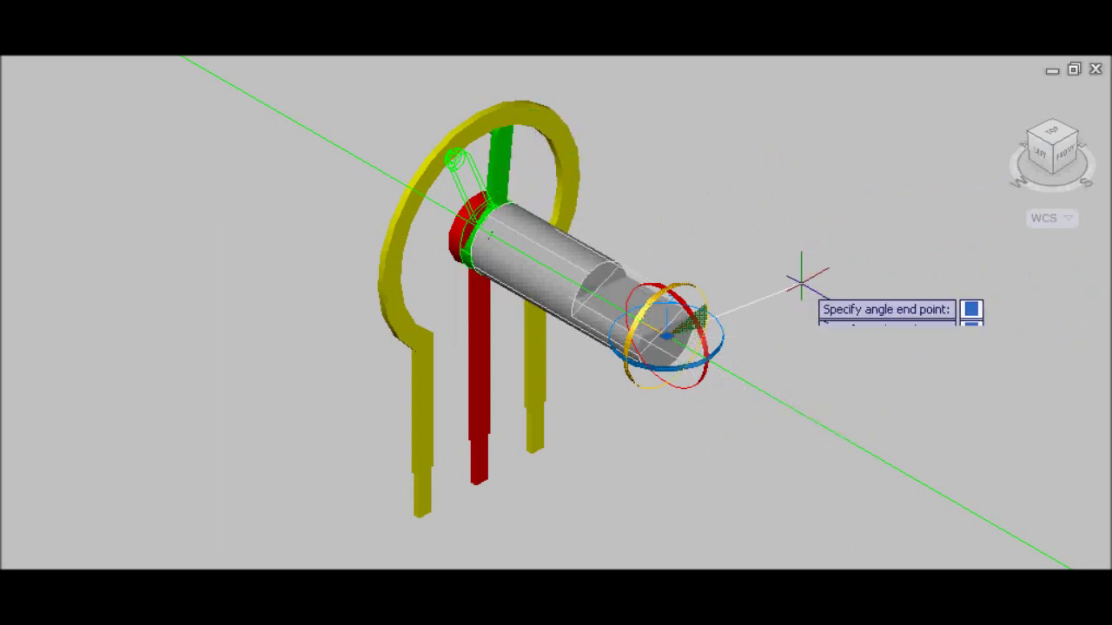
{"action": "left_click", "coordinate": [786, 223]}
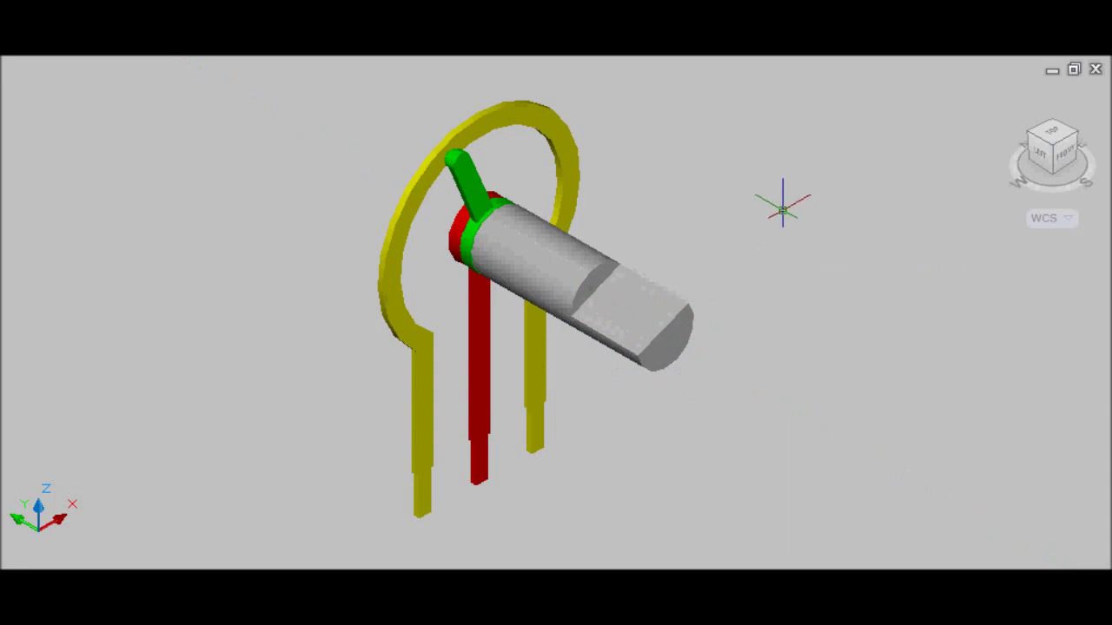
Step: Examine the cyan brackets and the two potentiometers at the base of the joystick model
{"action": "key", "text": "Return"}
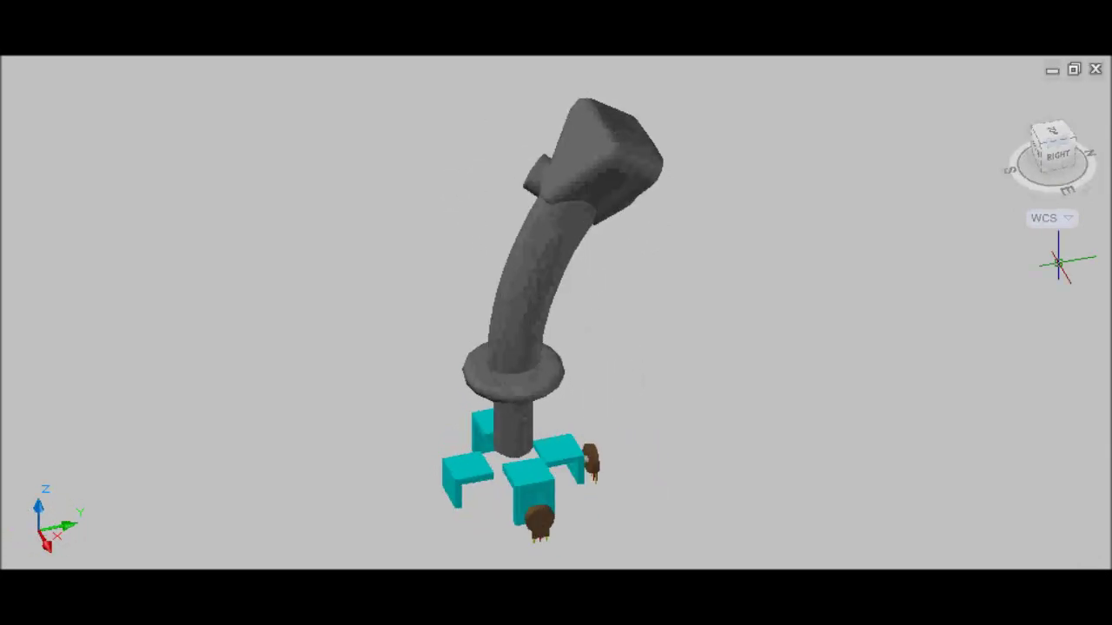
{"action": "scroll", "coordinate": [573, 521], "scroll_direction": "up", "scroll_amount": 3}
{"action": "scroll", "coordinate": [504, 523], "scroll_direction": "up", "scroll_amount": 3}
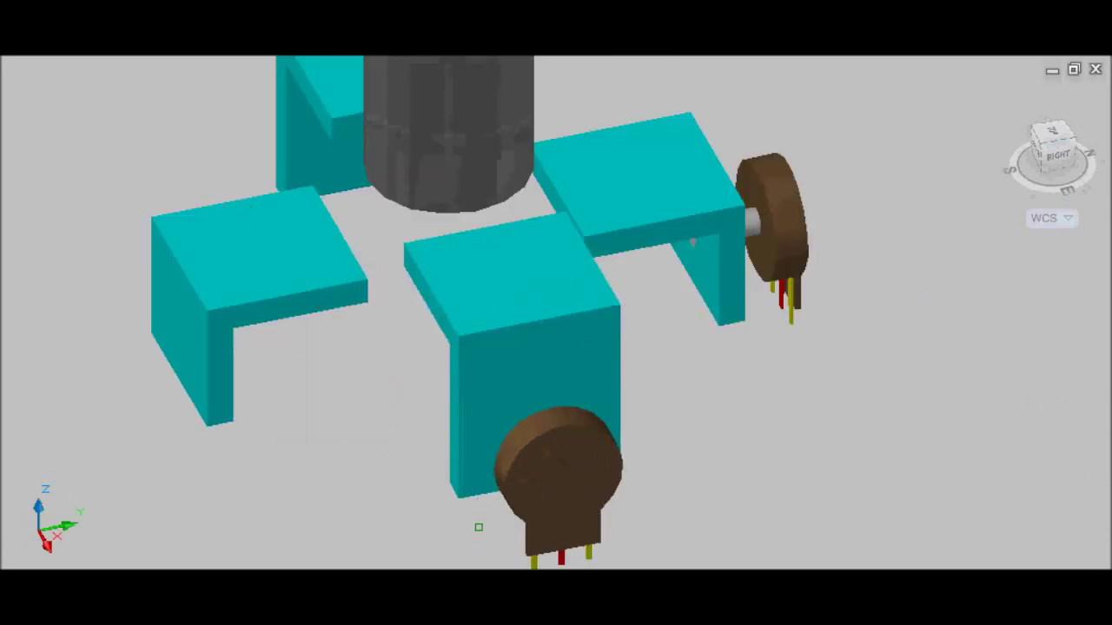
{"action": "scroll", "coordinate": [881, 248], "scroll_direction": "down", "scroll_amount": 4}
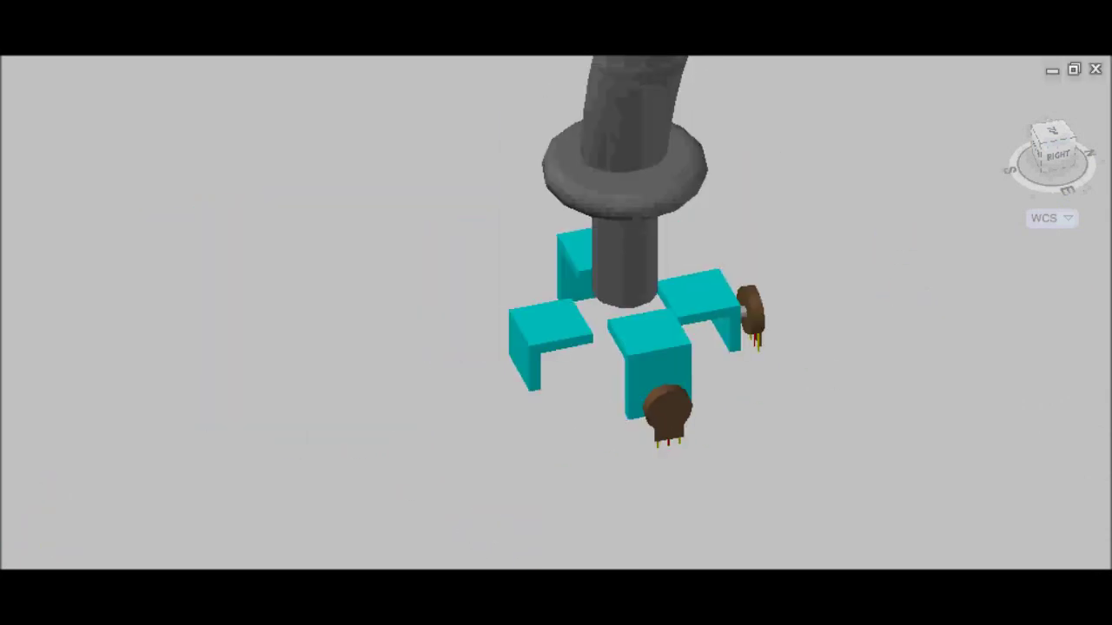
{"action": "scroll", "coordinate": [589, 464], "scroll_direction": "down", "scroll_amount": 5}
{"action": "scroll", "coordinate": [687, 390], "scroll_direction": "up", "scroll_amount": 2}
Step: Try to rotate the joystick handle, one opposing bracket pair and its potentiometer shaft about the X axis through that potentiometer's centre
{"action": "left_click", "coordinate": [598, 251]}
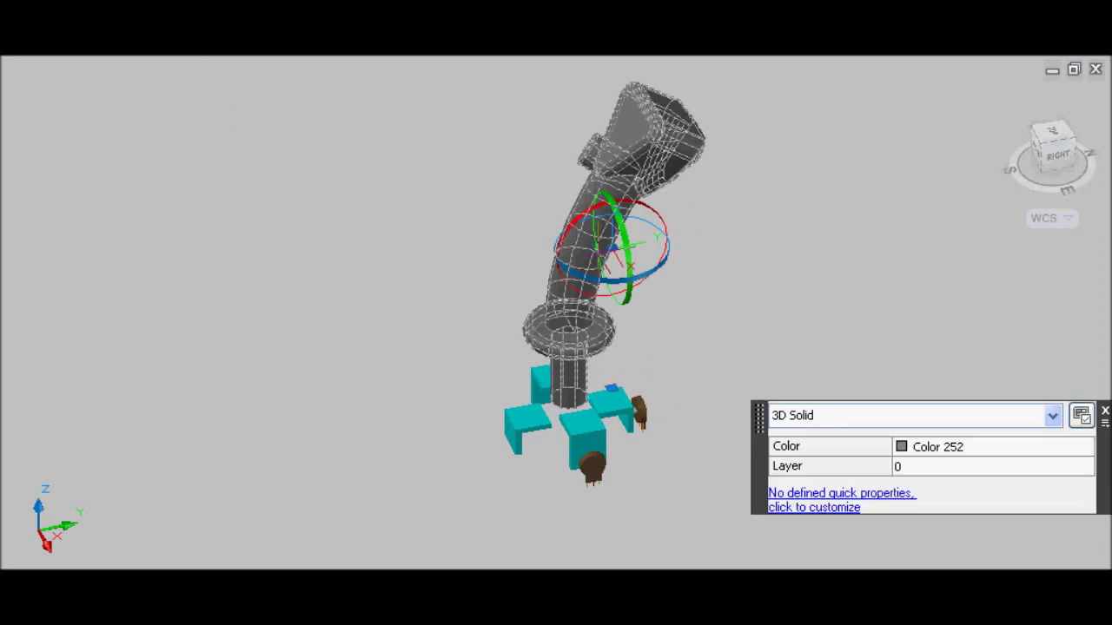
{"action": "left_click", "coordinate": [584, 438]}
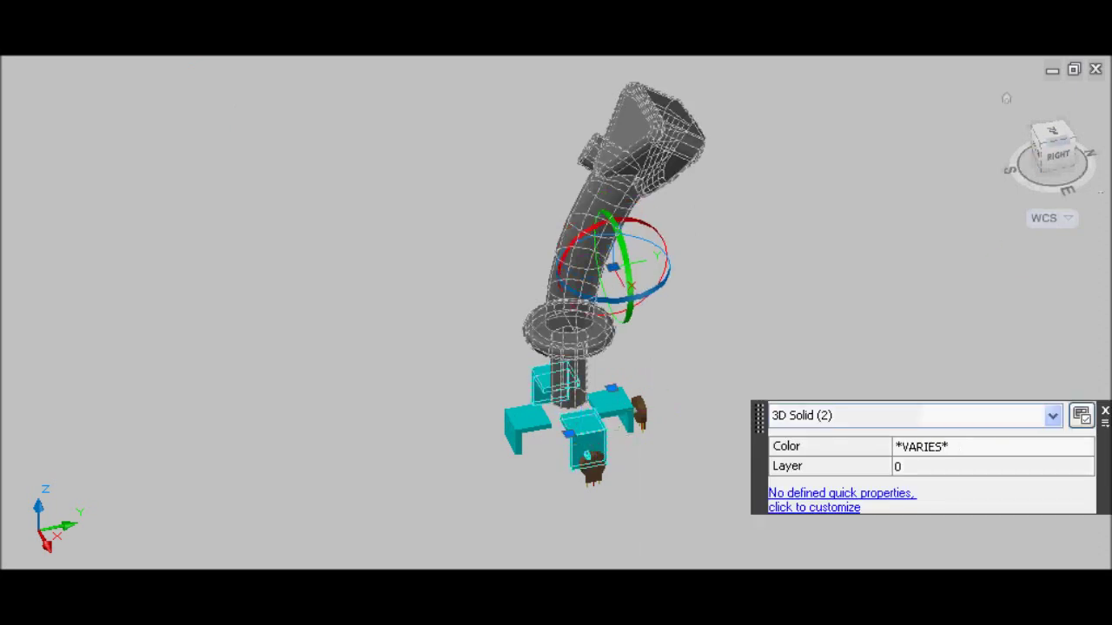
{"action": "left_click", "coordinate": [1038, 140]}
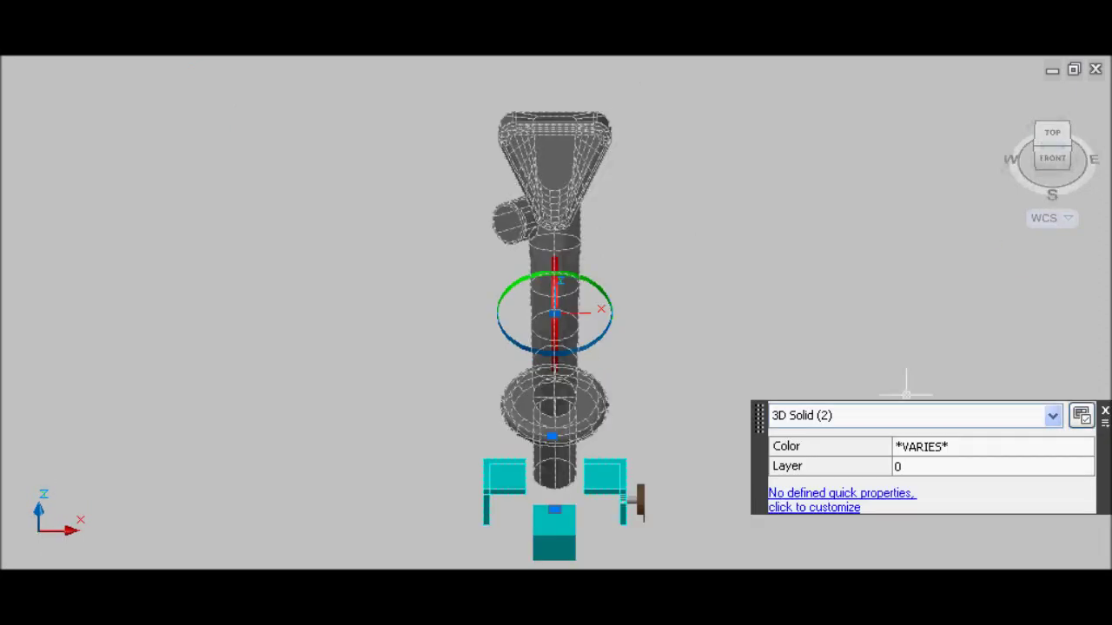
{"action": "scroll", "coordinate": [647, 524], "scroll_direction": "up", "scroll_amount": 3}
{"action": "left_click", "coordinate": [612, 473]}
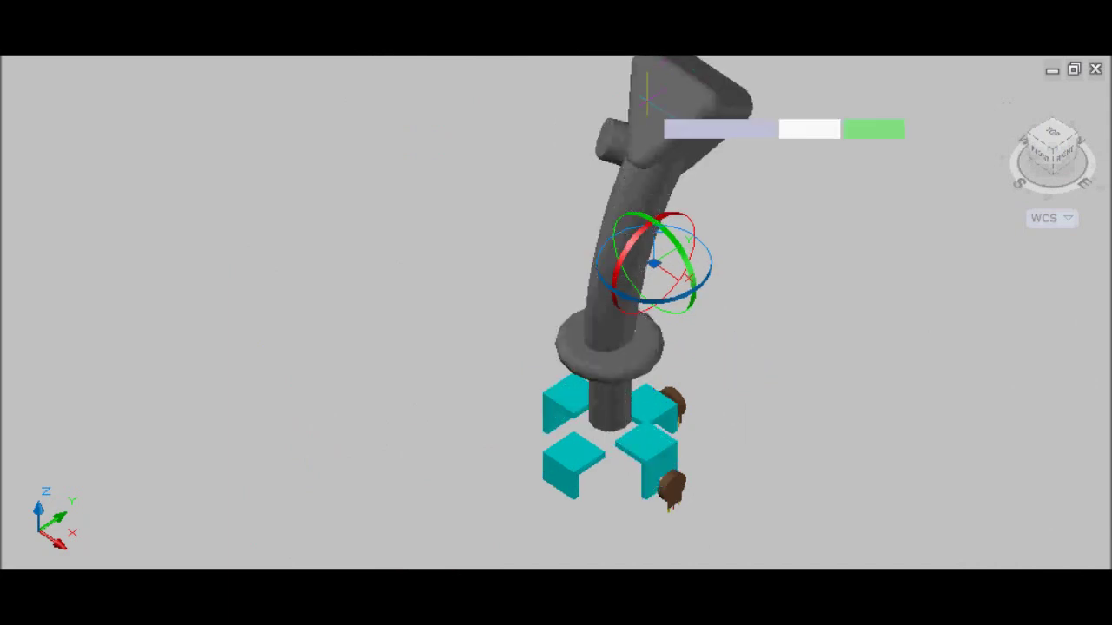
{"action": "scroll", "coordinate": [663, 489], "scroll_direction": "up", "scroll_amount": 8}
{"action": "scroll", "coordinate": [582, 408], "scroll_direction": "up", "scroll_amount": 5}
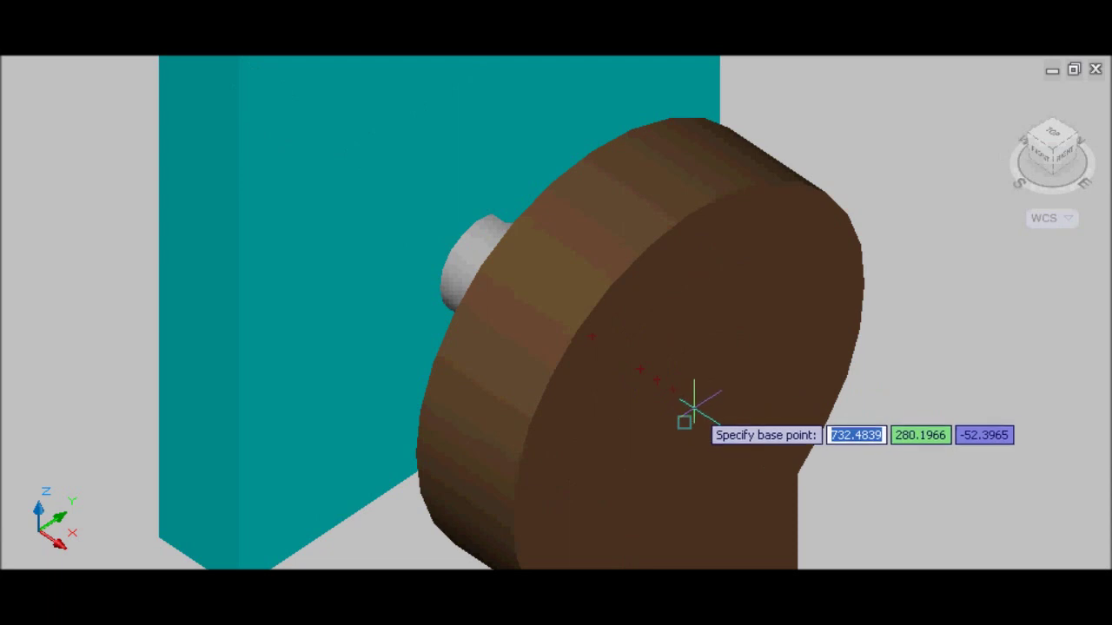
{"action": "left_click", "coordinate": [588, 334]}
{"action": "left_click", "coordinate": [662, 346]}
{"action": "scroll", "coordinate": [662, 346], "scroll_direction": "down", "scroll_amount": 5}
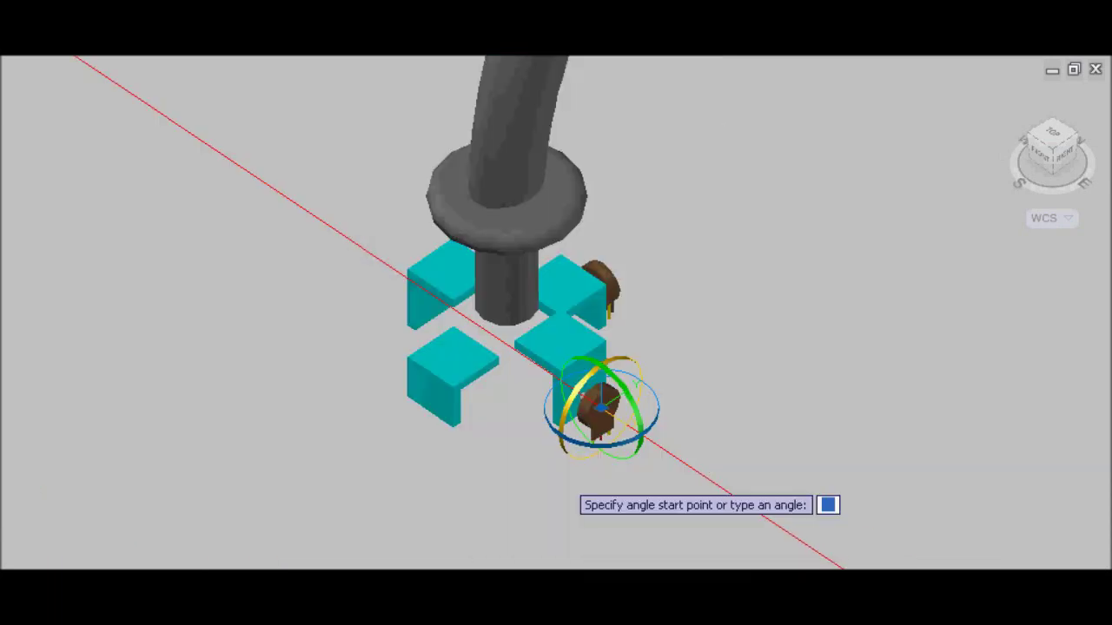
{"action": "scroll", "coordinate": [568, 484], "scroll_direction": "down", "scroll_amount": 5}
{"action": "left_click", "coordinate": [565, 516]}
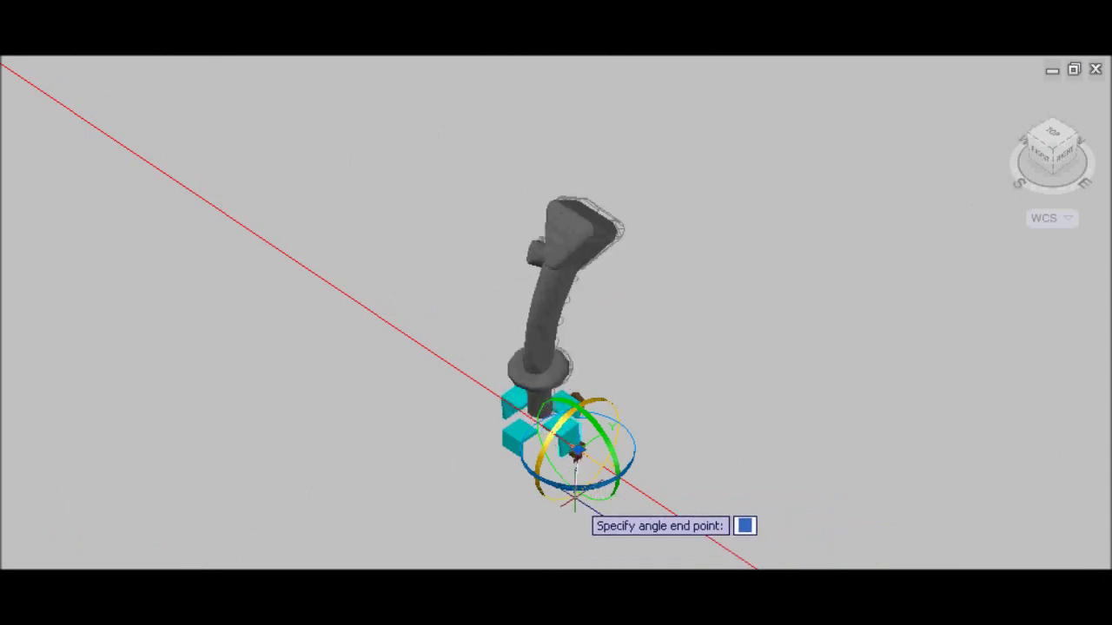
{"action": "scroll", "coordinate": [574, 502], "scroll_direction": "up", "scroll_amount": 10}
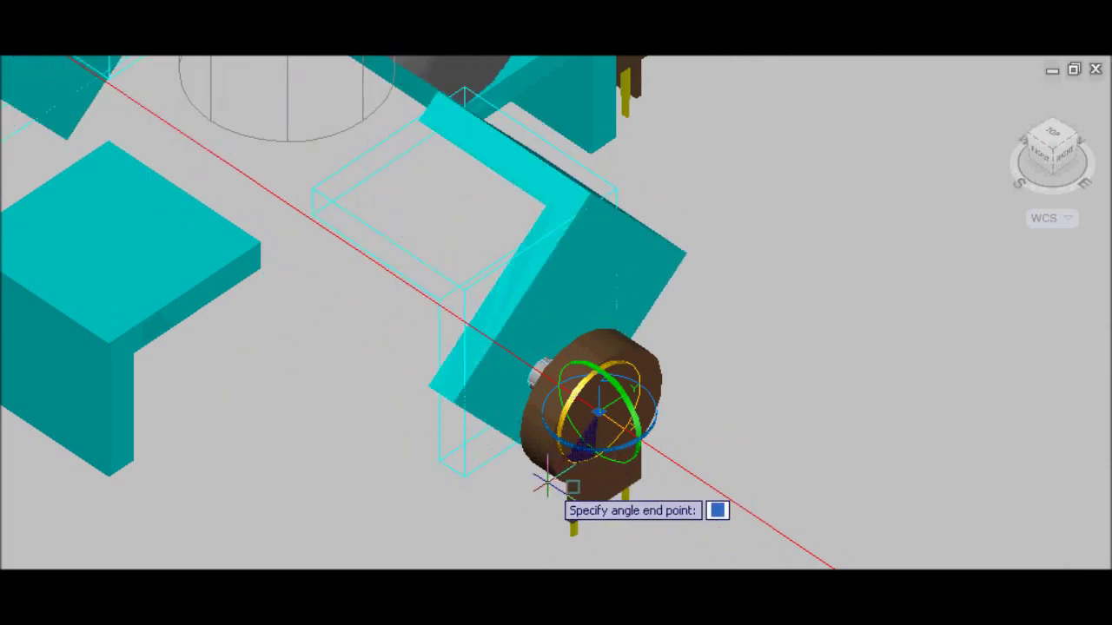
{"action": "left_click", "coordinate": [608, 472]}
{"action": "scroll", "coordinate": [573, 521], "scroll_direction": "down", "scroll_amount": 5}
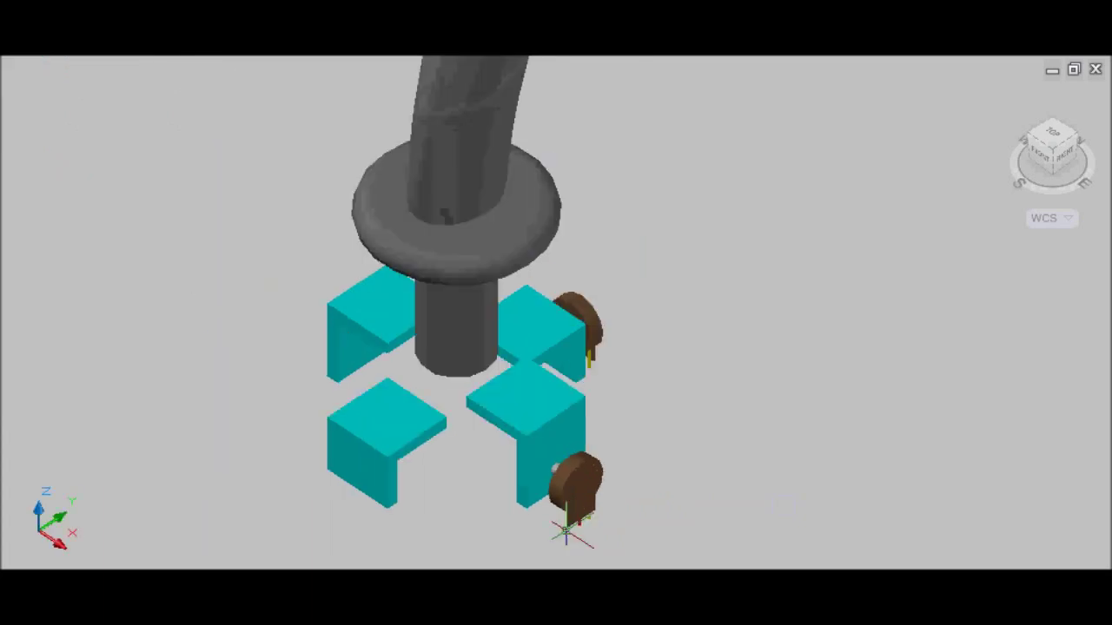
Step: Try to rotate the joystick handle, the other opposing bracket pair and its potentiometer shaft about the Y axis through the shaft's end centre
{"action": "scroll", "coordinate": [566, 525], "scroll_direction": "down", "scroll_amount": 5}
{"action": "scroll", "coordinate": [568, 515], "scroll_direction": "up", "scroll_amount": 2}
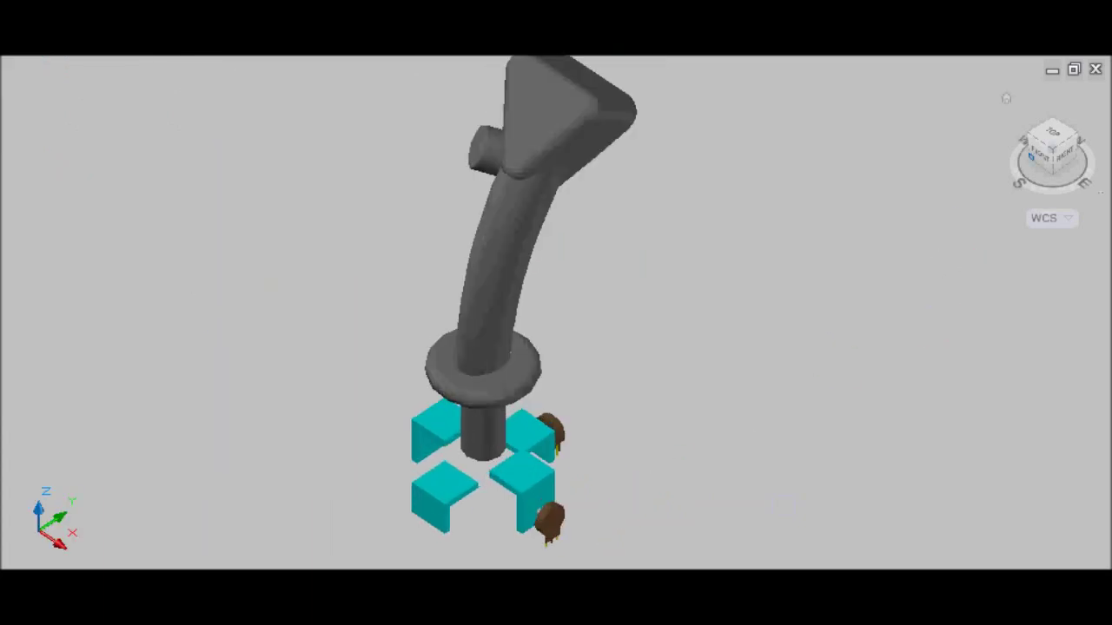
{"action": "left_click", "coordinate": [1074, 134]}
{"action": "scroll", "coordinate": [602, 509], "scroll_direction": "up", "scroll_amount": 3}
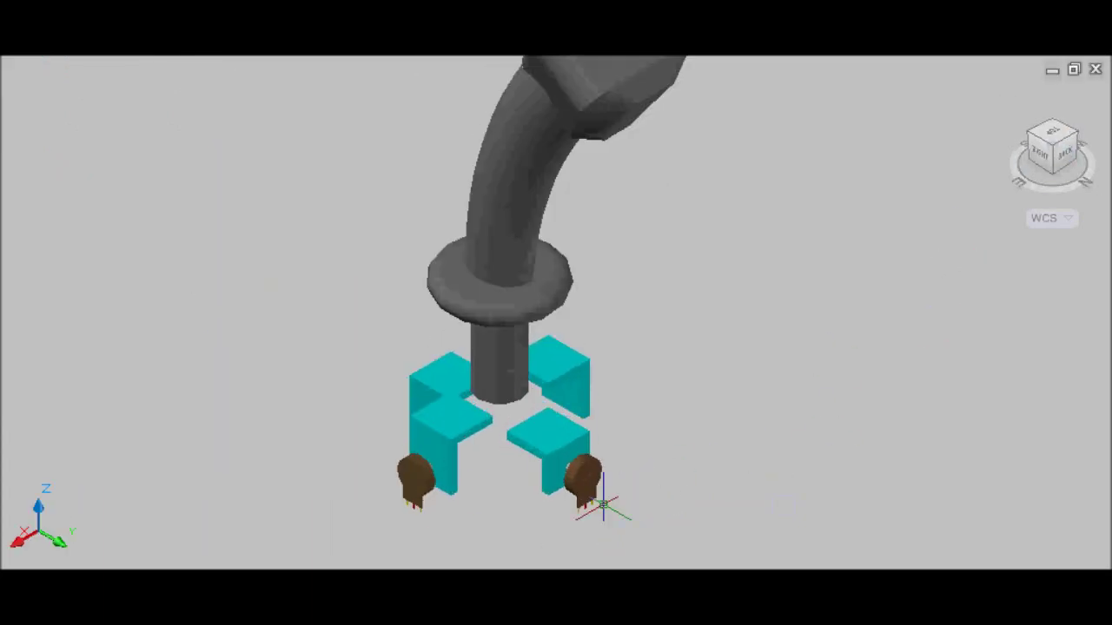
{"action": "left_click", "coordinate": [514, 287]}
{"action": "left_click", "coordinate": [526, 439]}
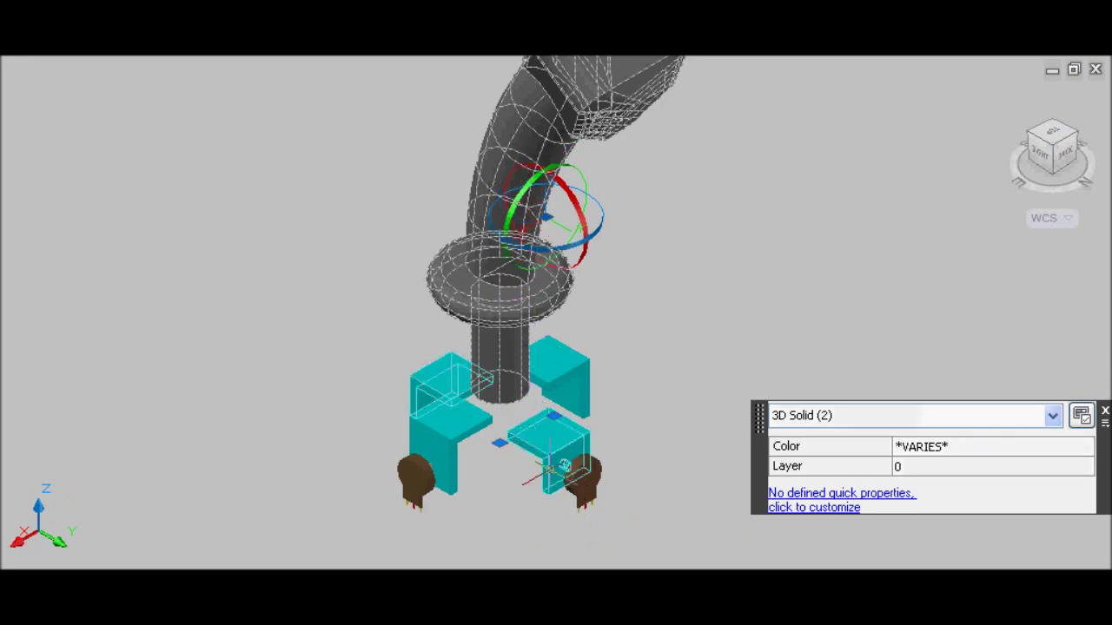
{"action": "scroll", "coordinate": [563, 489], "scroll_direction": "up", "scroll_amount": 8}
{"action": "scroll", "coordinate": [566, 494], "scroll_direction": "up", "scroll_amount": 4}
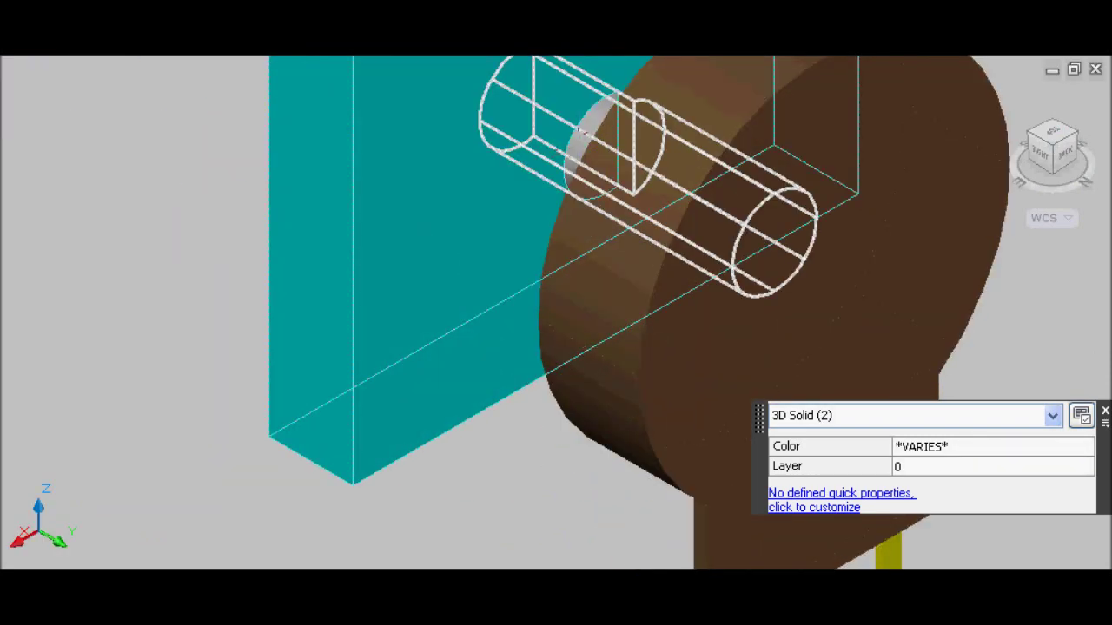
{"action": "left_click", "coordinate": [582, 143]}
{"action": "scroll", "coordinate": [517, 266], "scroll_direction": "down", "scroll_amount": 8}
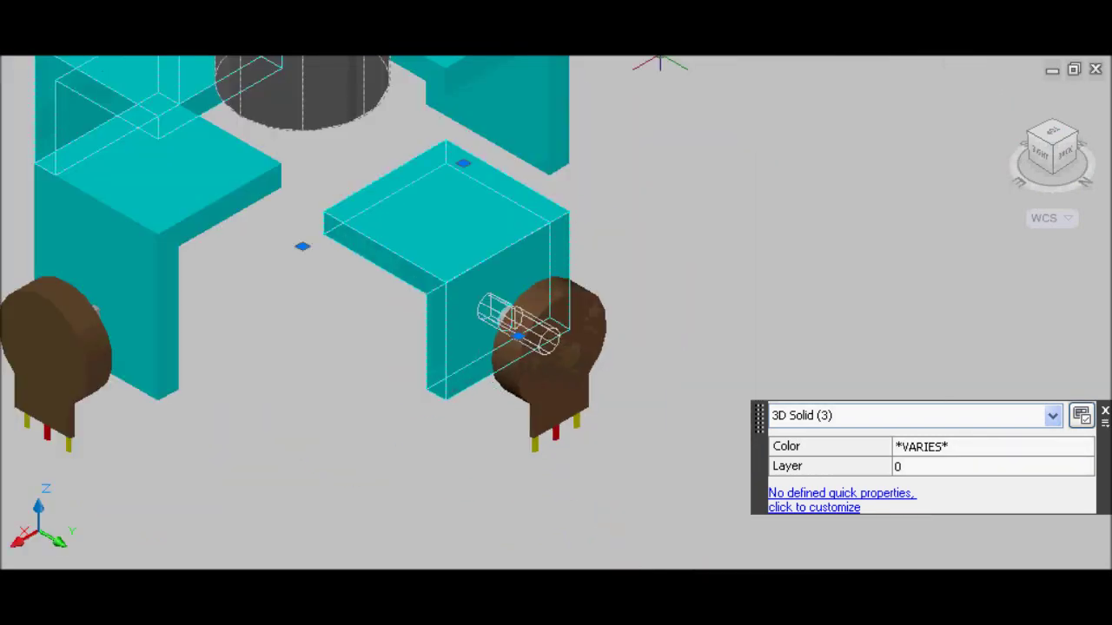
{"action": "key", "text": "ctrl+shift+c"}
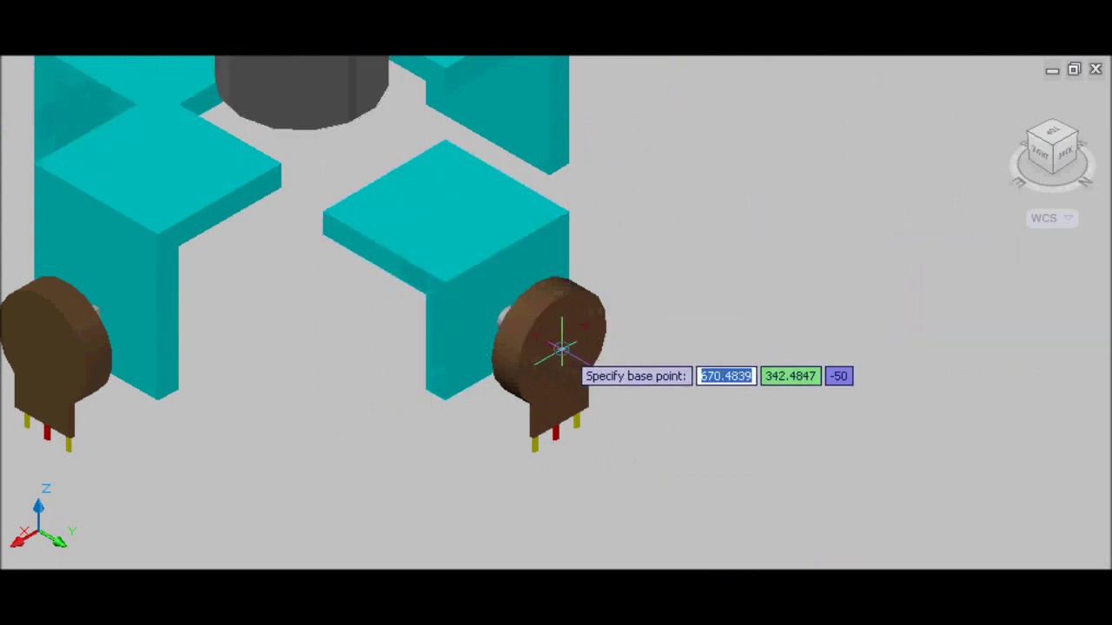
{"action": "left_click", "coordinate": [561, 347]}
{"action": "left_click", "coordinate": [581, 291]}
{"action": "scroll", "coordinate": [622, 469], "scroll_direction": "down", "scroll_amount": 4}
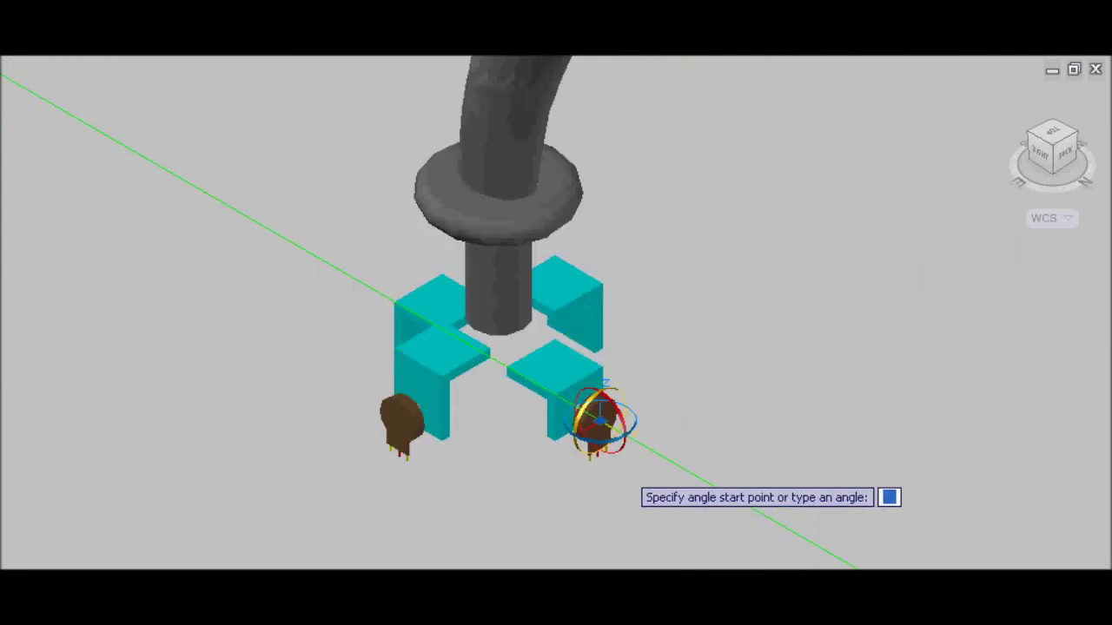
{"action": "scroll", "coordinate": [619, 462], "scroll_direction": "down", "scroll_amount": 3}
{"action": "left_click", "coordinate": [660, 252]}
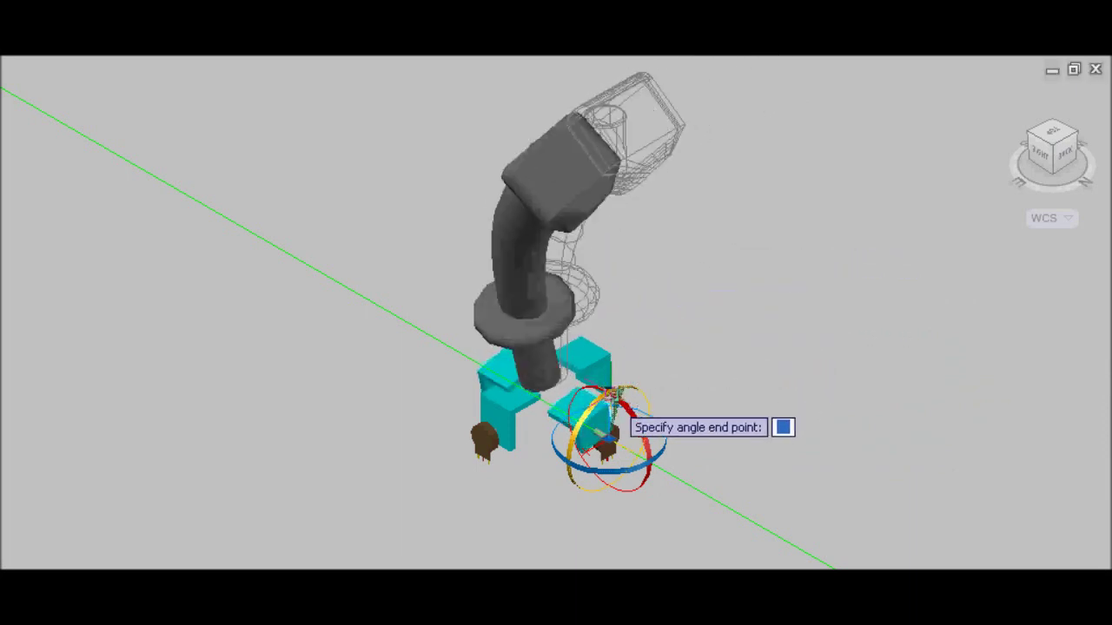
{"action": "scroll", "coordinate": [611, 398], "scroll_direction": "up", "scroll_amount": 6}
{"action": "scroll", "coordinate": [633, 382], "scroll_direction": "down", "scroll_amount": 4}
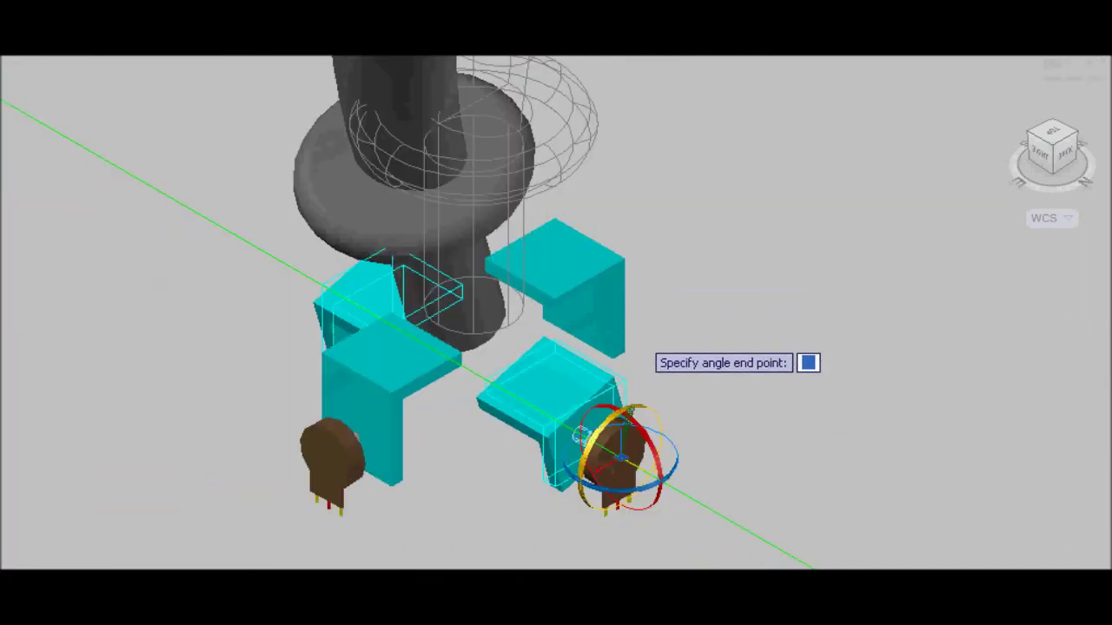
{"action": "scroll", "coordinate": [623, 432], "scroll_direction": "down", "scroll_amount": 2}
{"action": "scroll", "coordinate": [611, 466], "scroll_direction": "up", "scroll_amount": 8}
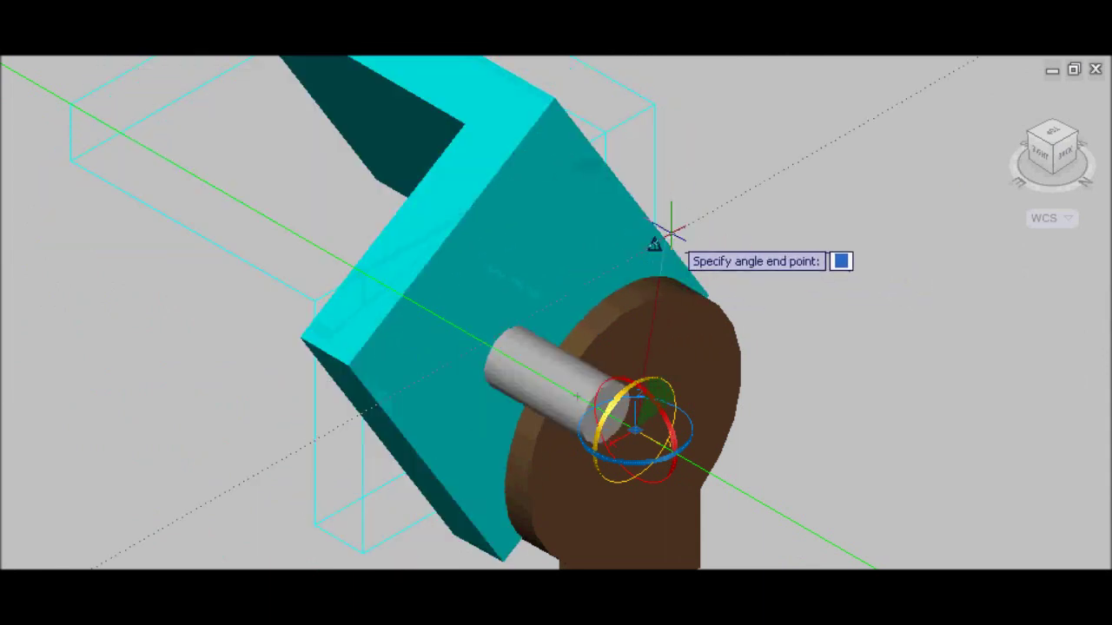
{"action": "key", "text": "Escape"}
{"action": "scroll", "coordinate": [673, 233], "scroll_direction": "down", "scroll_amount": 10}
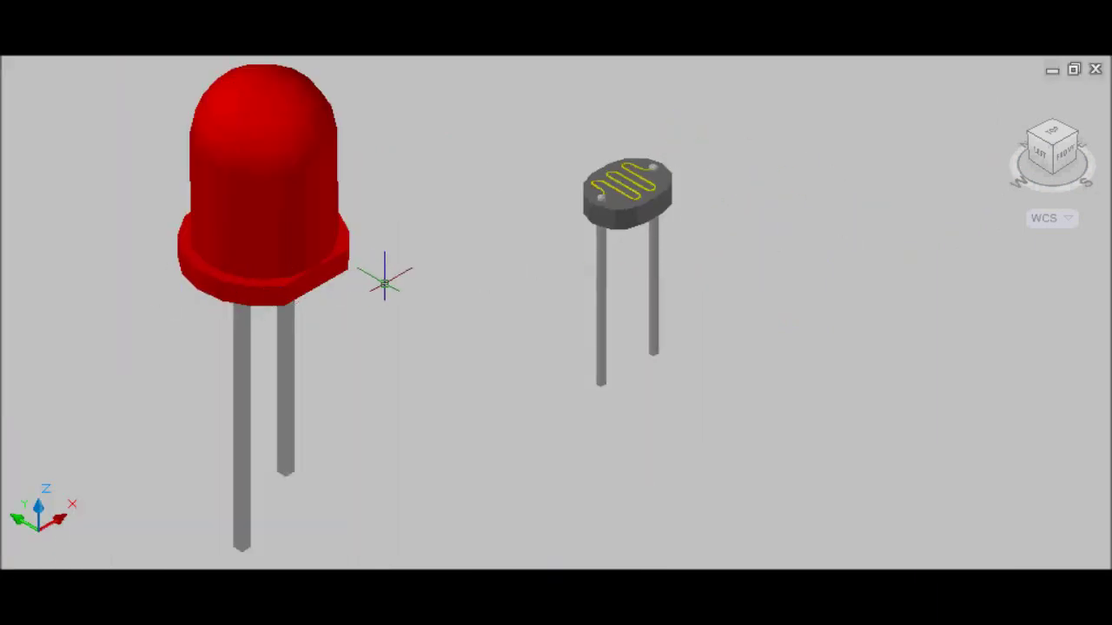
{"action": "left_click_drag", "start_coordinate": [384, 283], "coordinate": [575, 312]}
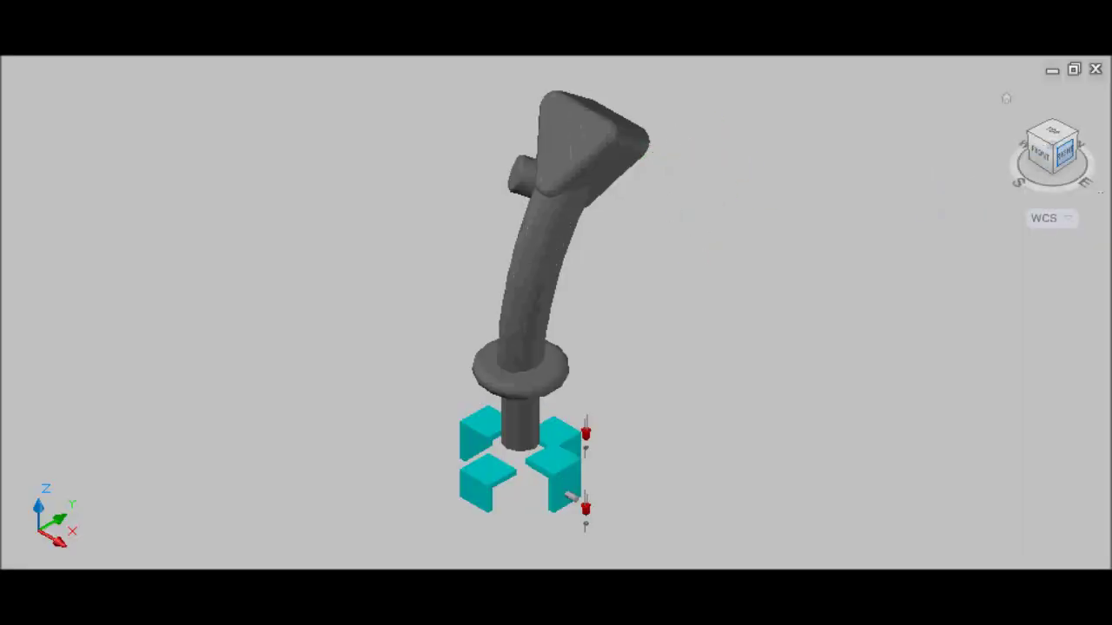
{"action": "left_click_drag", "start_coordinate": [1066, 153], "coordinate": [1028, 153]}
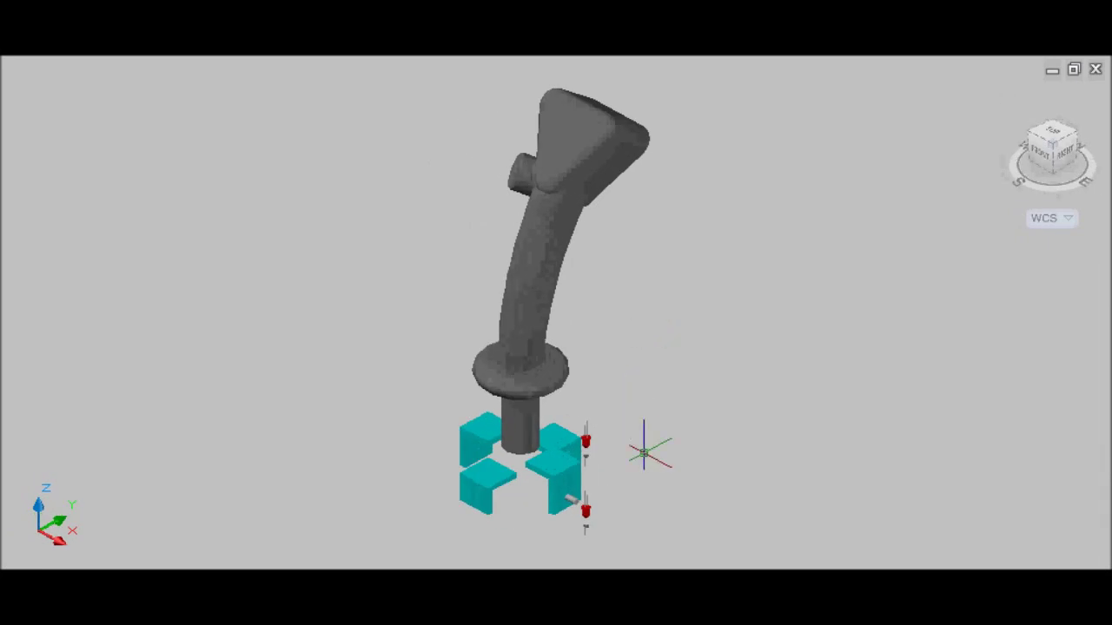
Step: Try to rotate the joystick handle, one opposing bracket pair, its shaft and its red LED about the X axis through the shaft's end centre
{"action": "scroll", "coordinate": [642, 451], "scroll_direction": "down", "scroll_amount": 2}
{"action": "left_click", "coordinate": [626, 432]}
{"action": "left_click", "coordinate": [584, 410]}
{"action": "scroll", "coordinate": [618, 421], "scroll_direction": "up", "scroll_amount": 1}
{"action": "left_click", "coordinate": [606, 374]}
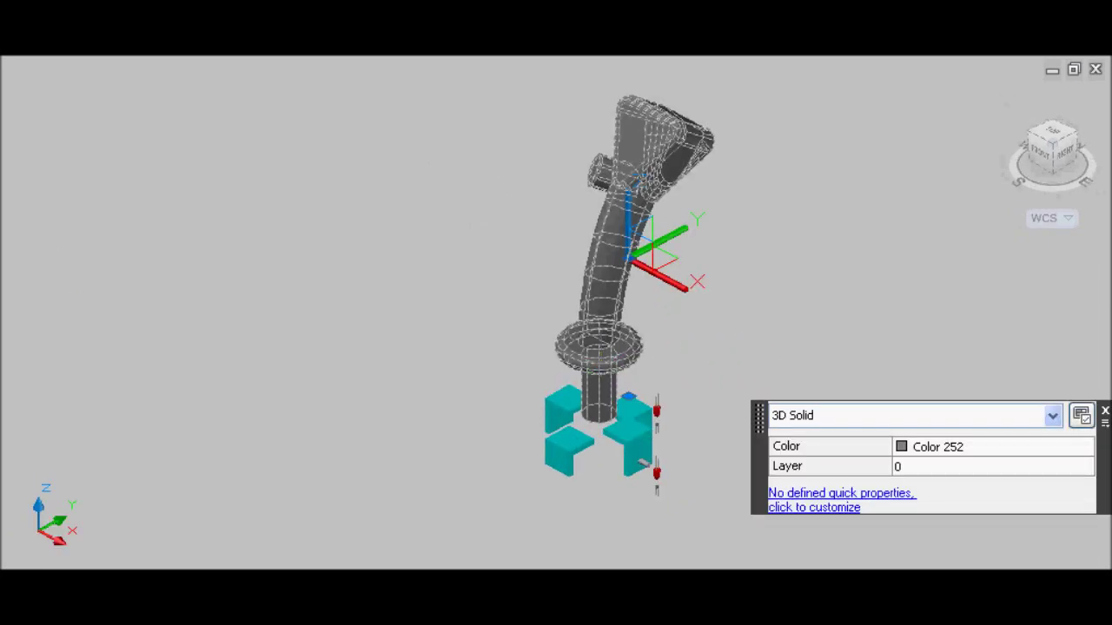
{"action": "scroll", "coordinate": [645, 462], "scroll_direction": "up", "scroll_amount": 5}
{"action": "left_click", "coordinate": [574, 422]}
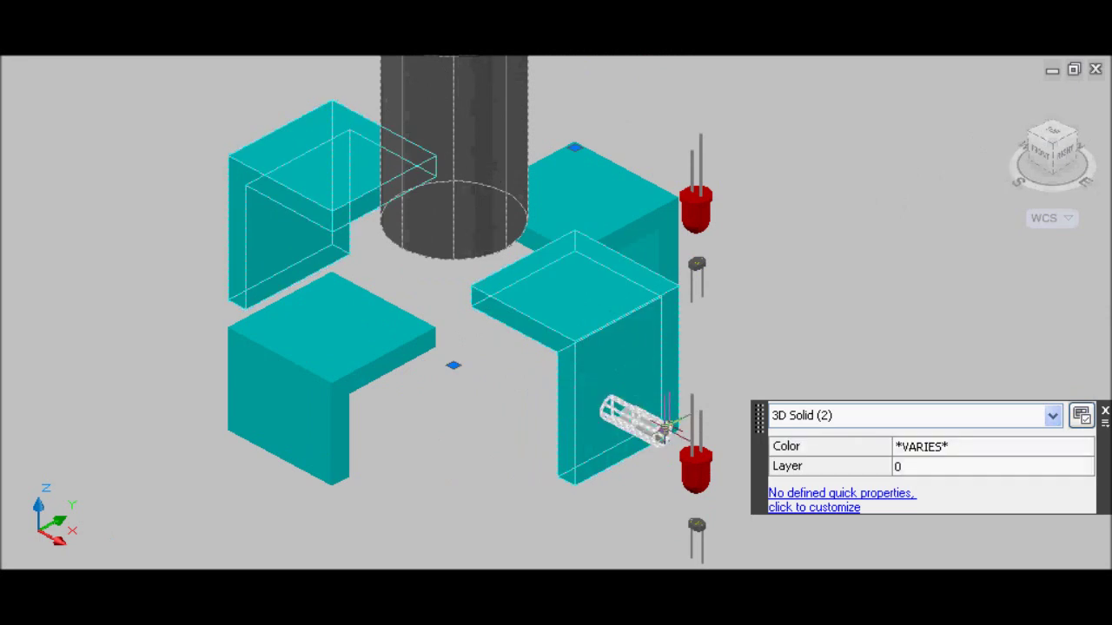
{"action": "left_click", "coordinate": [665, 430]}
{"action": "left_click", "coordinate": [692, 468]}
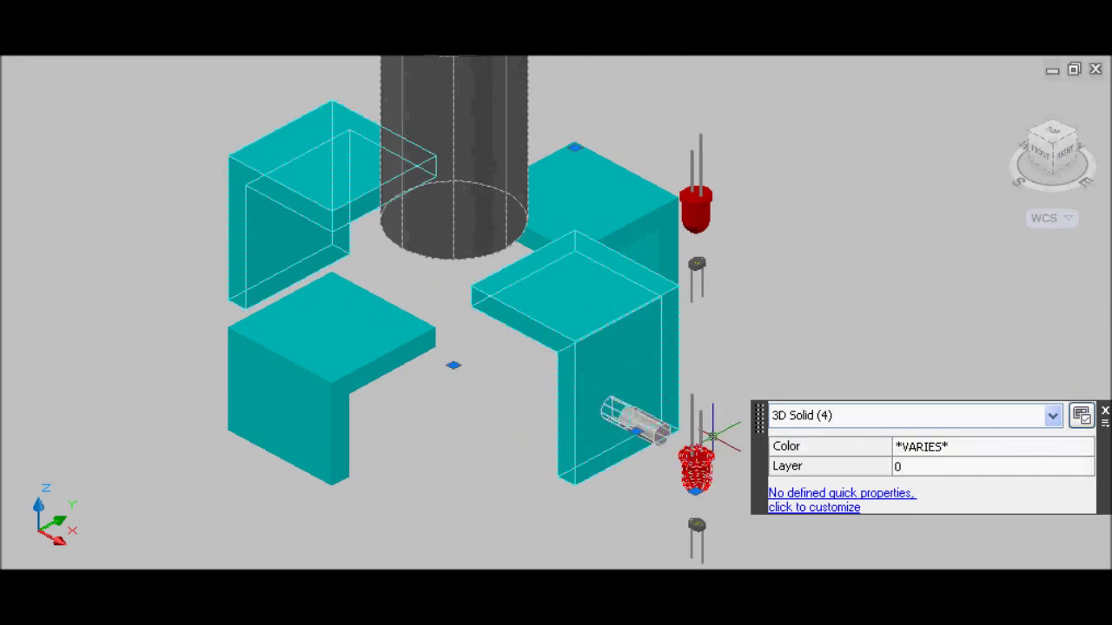
{"action": "left_click", "coordinate": [687, 413]}
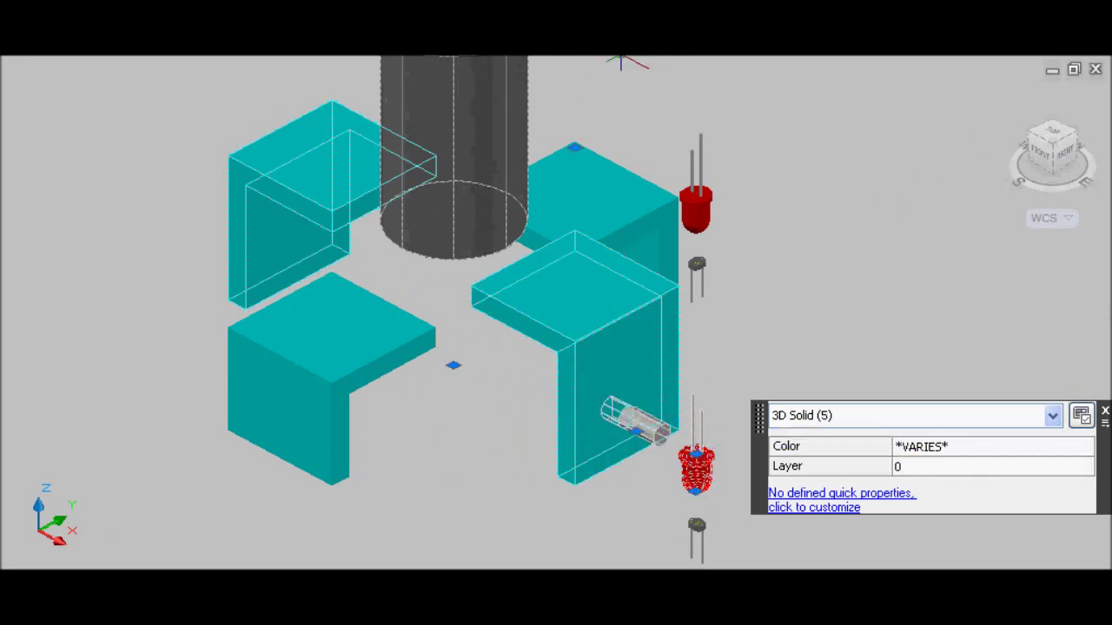
{"action": "type", "text": "m"}
{"action": "key", "text": "Return"}
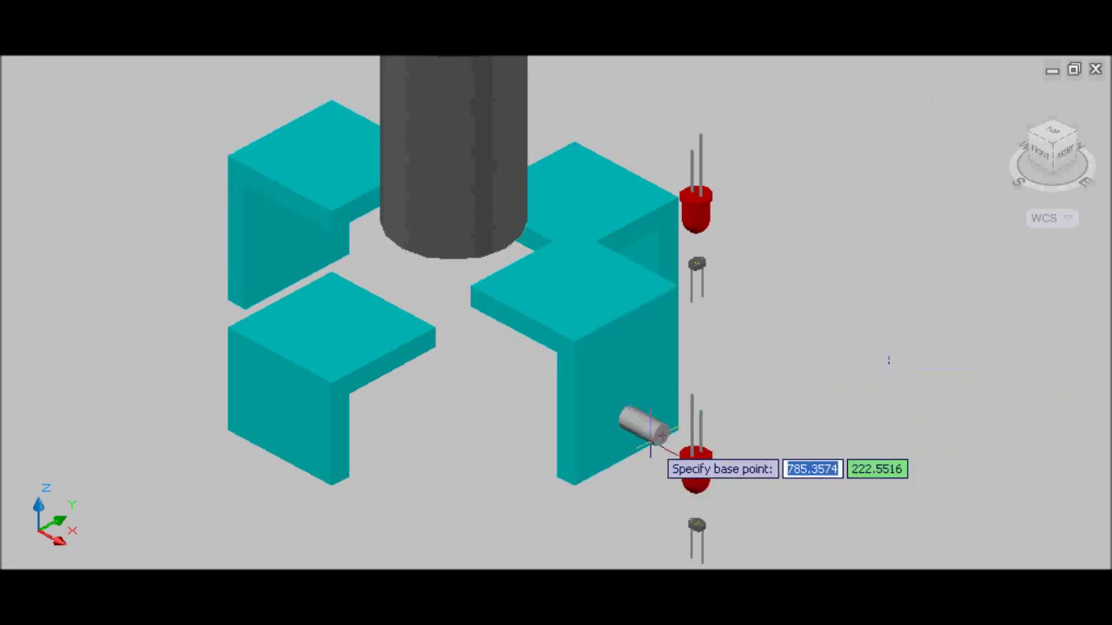
{"action": "scroll", "coordinate": [651, 456], "scroll_direction": "up", "scroll_amount": 5}
{"action": "left_click", "coordinate": [716, 395]}
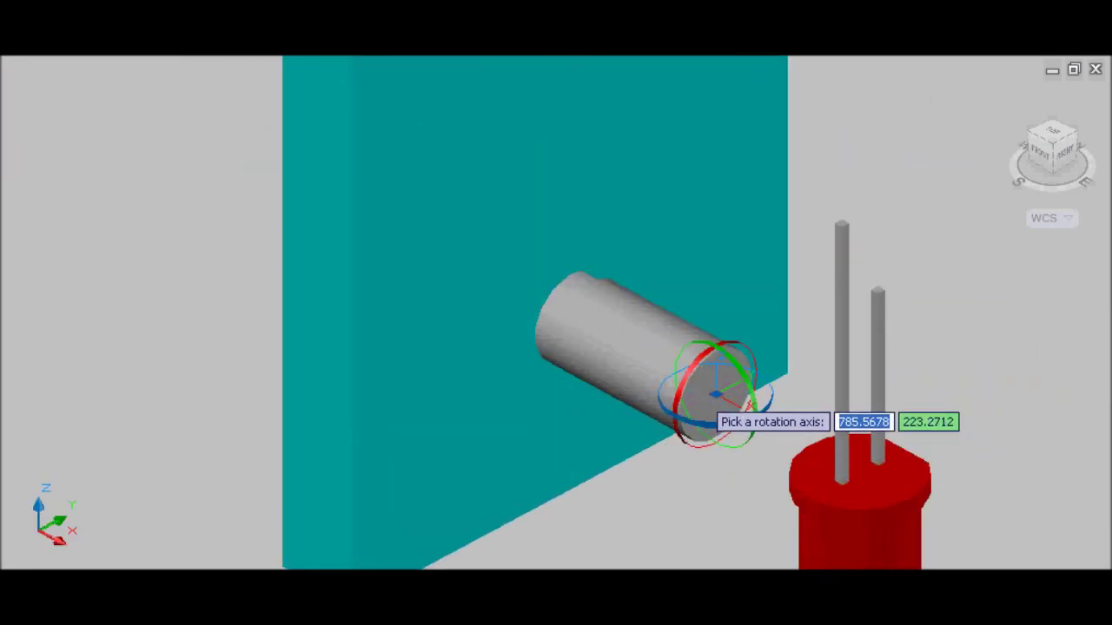
{"action": "left_click", "coordinate": [714, 382]}
{"action": "scroll", "coordinate": [708, 385], "scroll_direction": "down", "scroll_amount": 5}
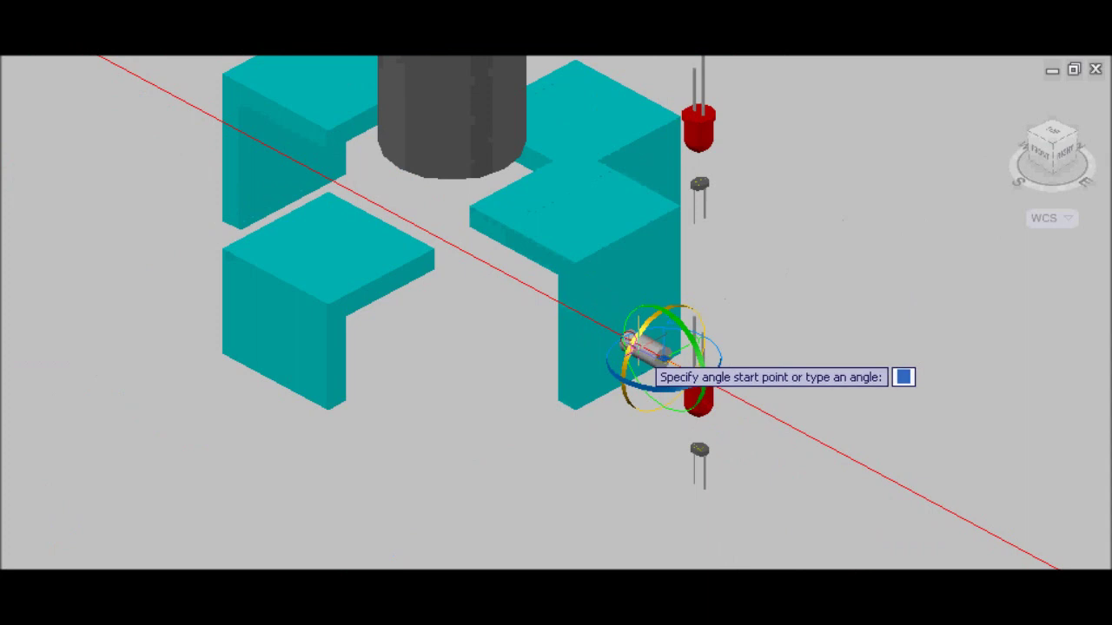
{"action": "left_click", "coordinate": [653, 475]}
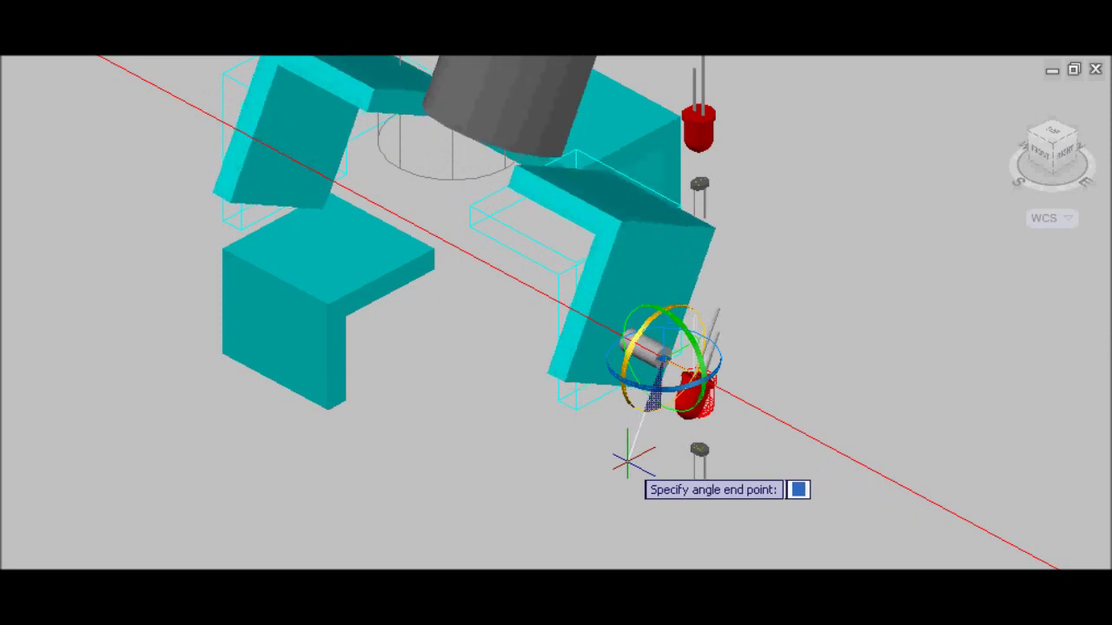
{"action": "scroll", "coordinate": [657, 456], "scroll_direction": "down", "scroll_amount": 5}
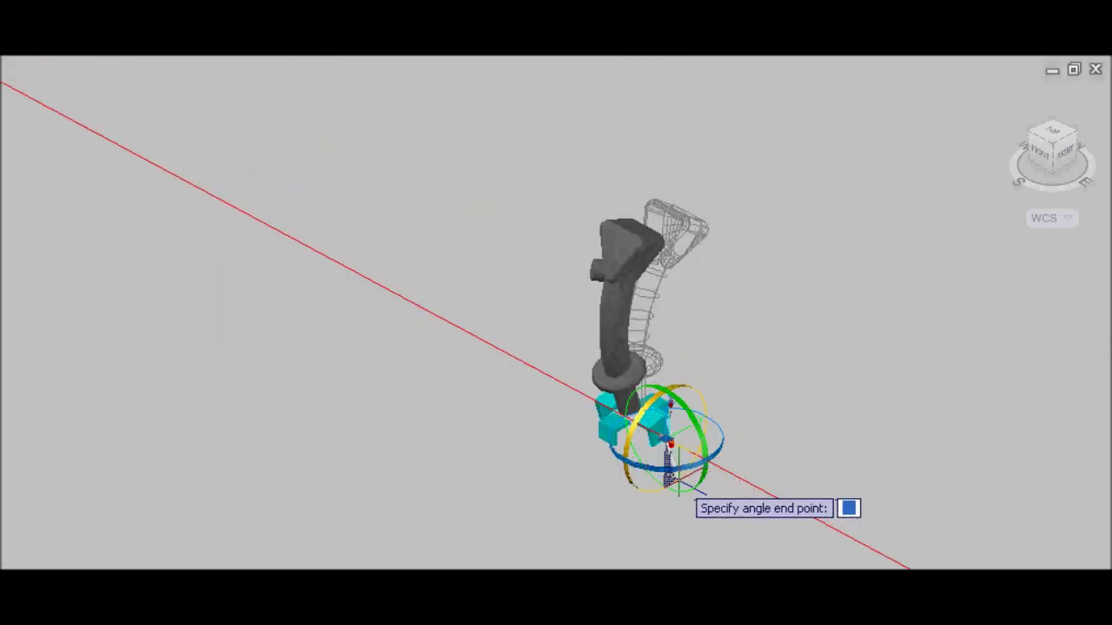
{"action": "left_click", "coordinate": [669, 474]}
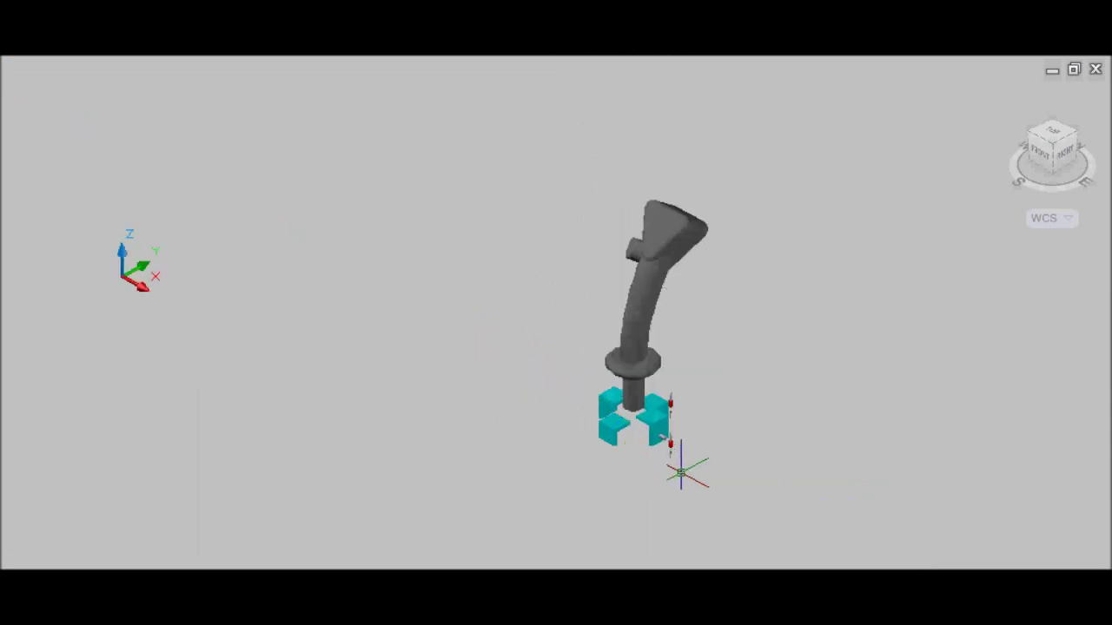
Step: Try to rotate the joystick handle, the other opposing bracket pair, its shaft and its red LED about the Y axis through the shaft's end centre
{"action": "scroll", "coordinate": [513, 521], "scroll_direction": "up", "scroll_amount": 3}
{"action": "scroll", "coordinate": [525, 516], "scroll_direction": "up", "scroll_amount": 2}
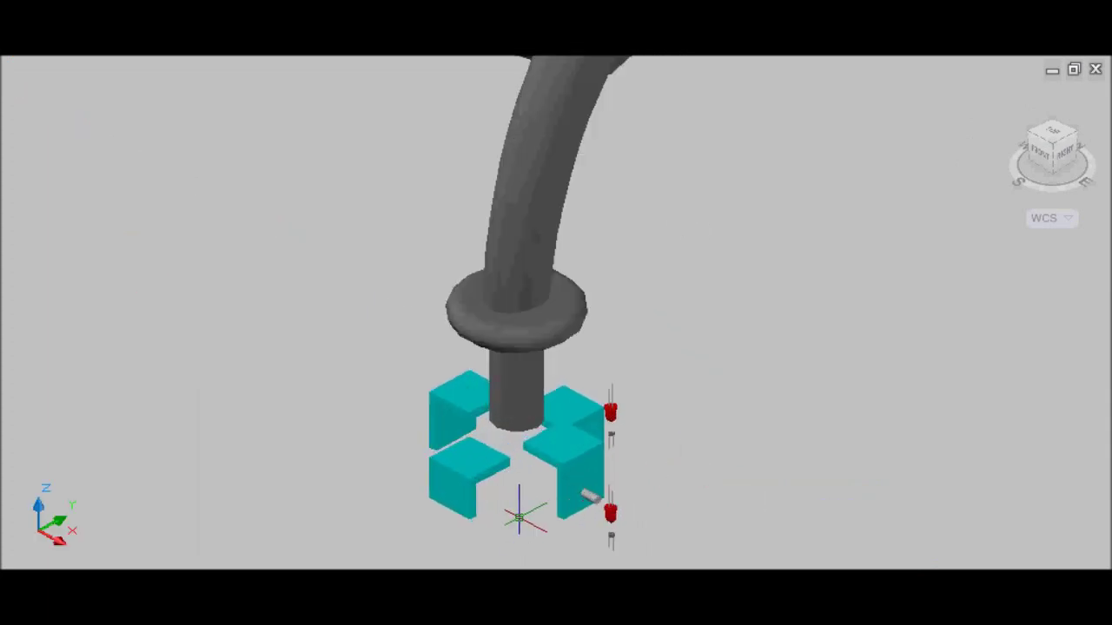
{"action": "scroll", "coordinate": [525, 516], "scroll_direction": "up", "scroll_amount": 2}
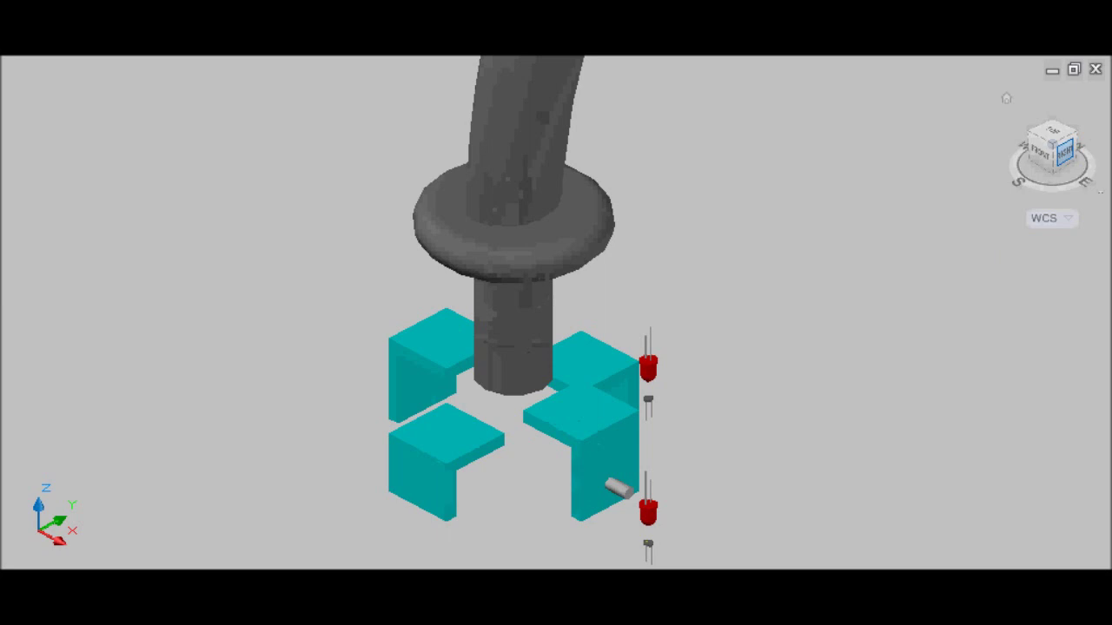
{"action": "left_click", "coordinate": [1076, 135]}
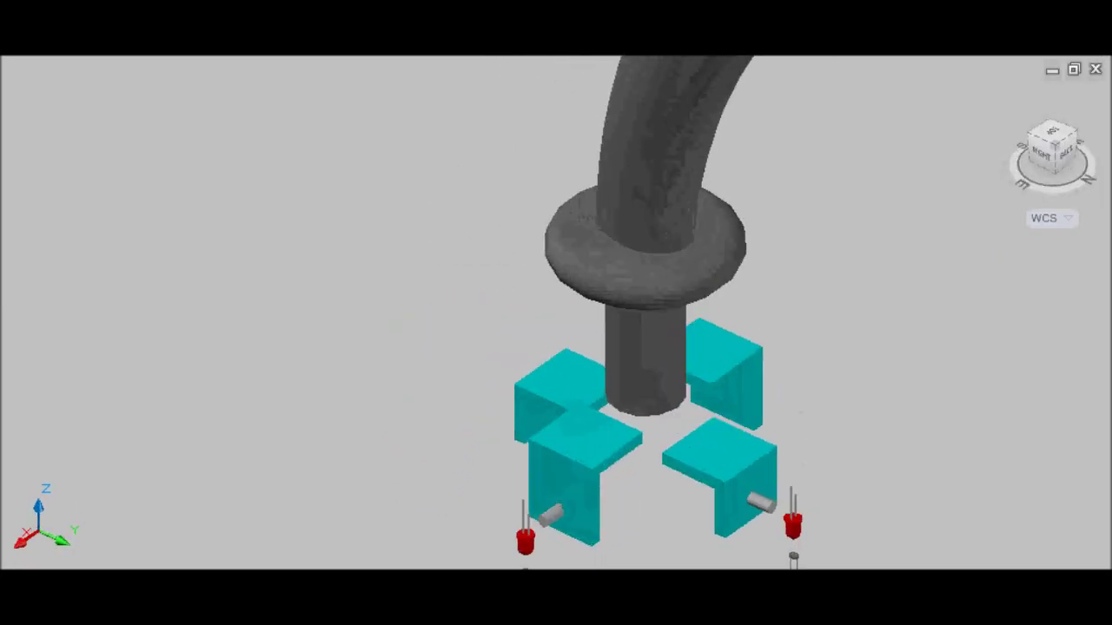
{"action": "scroll", "coordinate": [550, 315], "scroll_direction": "down", "scroll_amount": 3}
{"action": "scroll", "coordinate": [422, 261], "scroll_direction": "up", "scroll_amount": 1}
{"action": "left_click", "coordinate": [563, 454]}
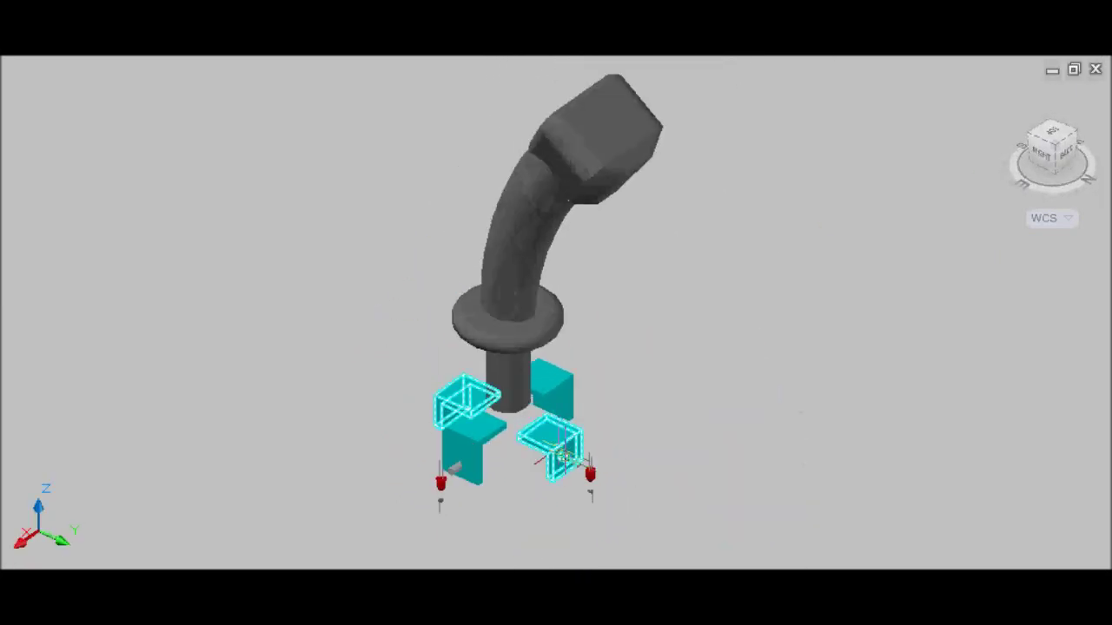
{"action": "scroll", "coordinate": [600, 459], "scroll_direction": "up", "scroll_amount": 3}
{"action": "left_click", "coordinate": [579, 469]}
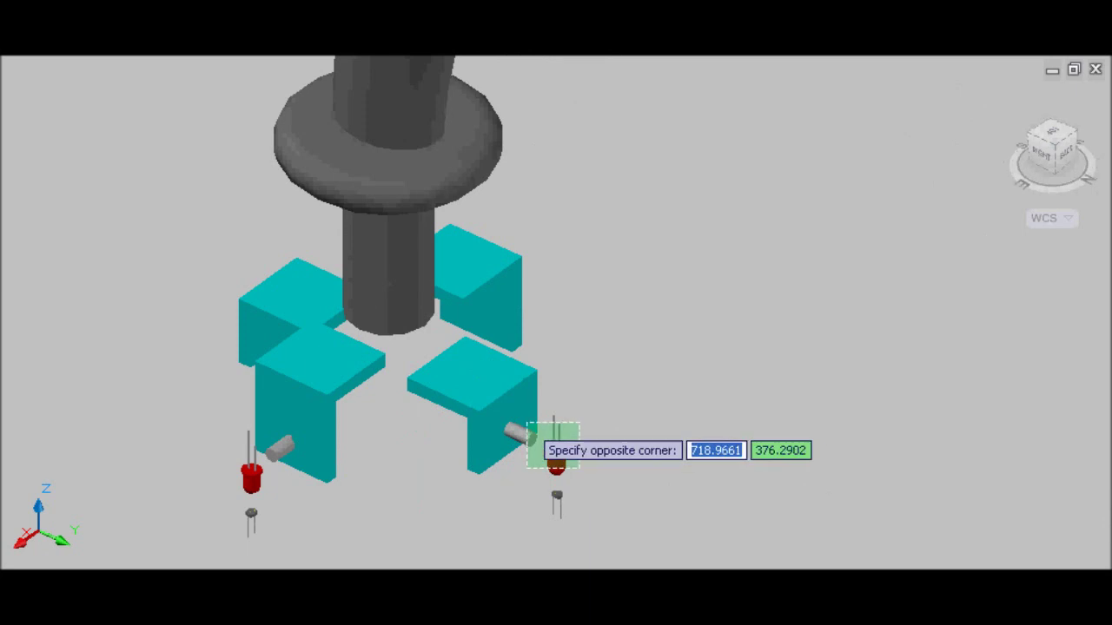
{"action": "left_click", "coordinate": [525, 415]}
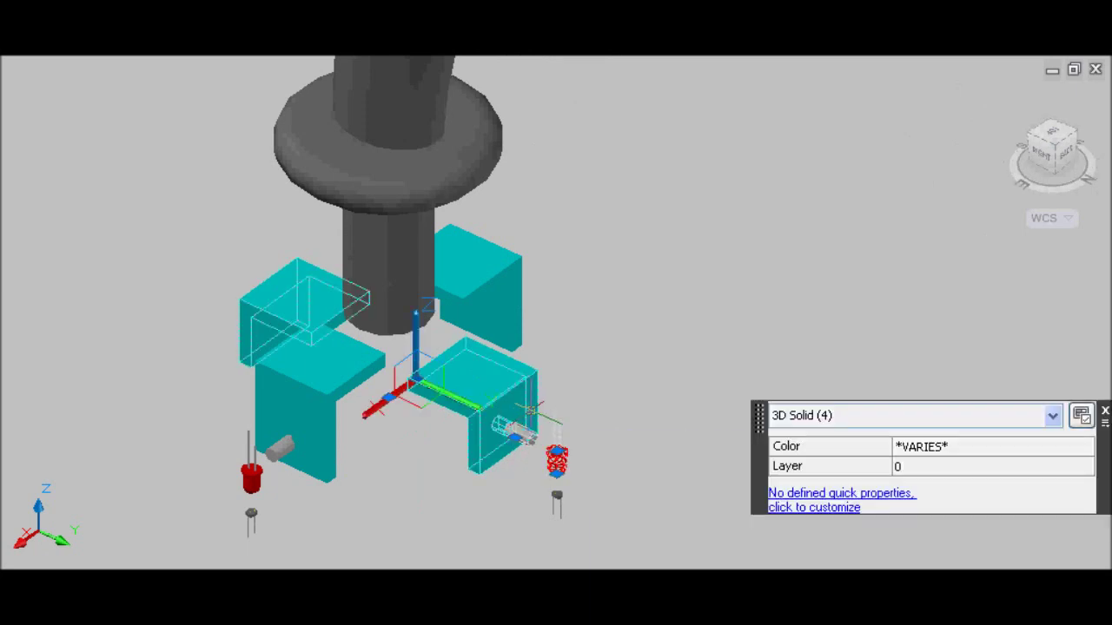
{"action": "left_click", "coordinate": [408, 258]}
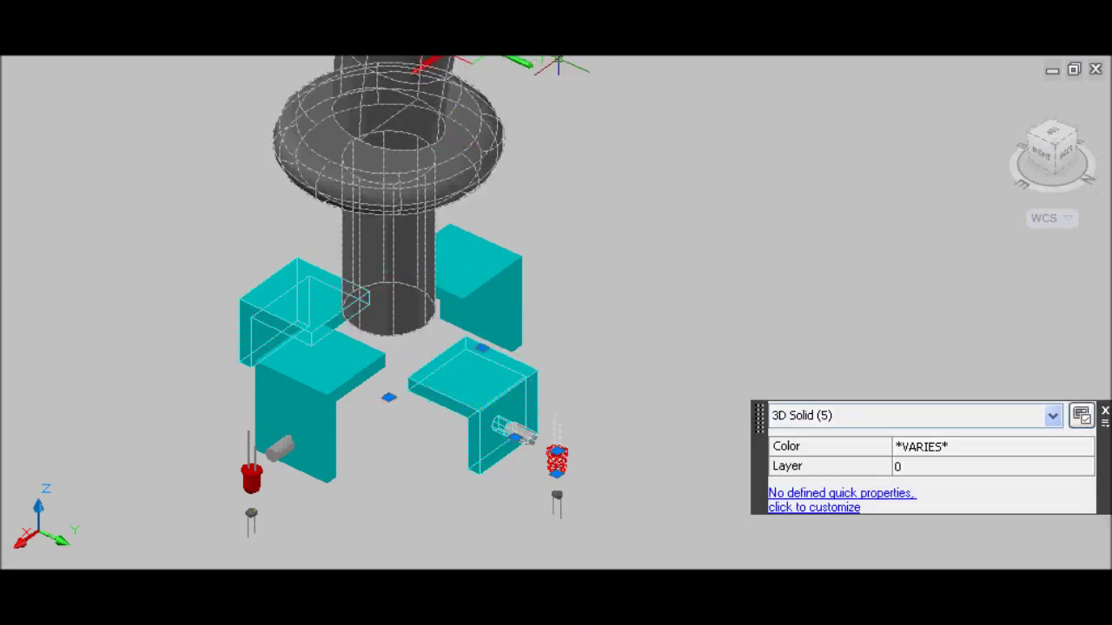
{"action": "left_click", "coordinate": [559, 54]}
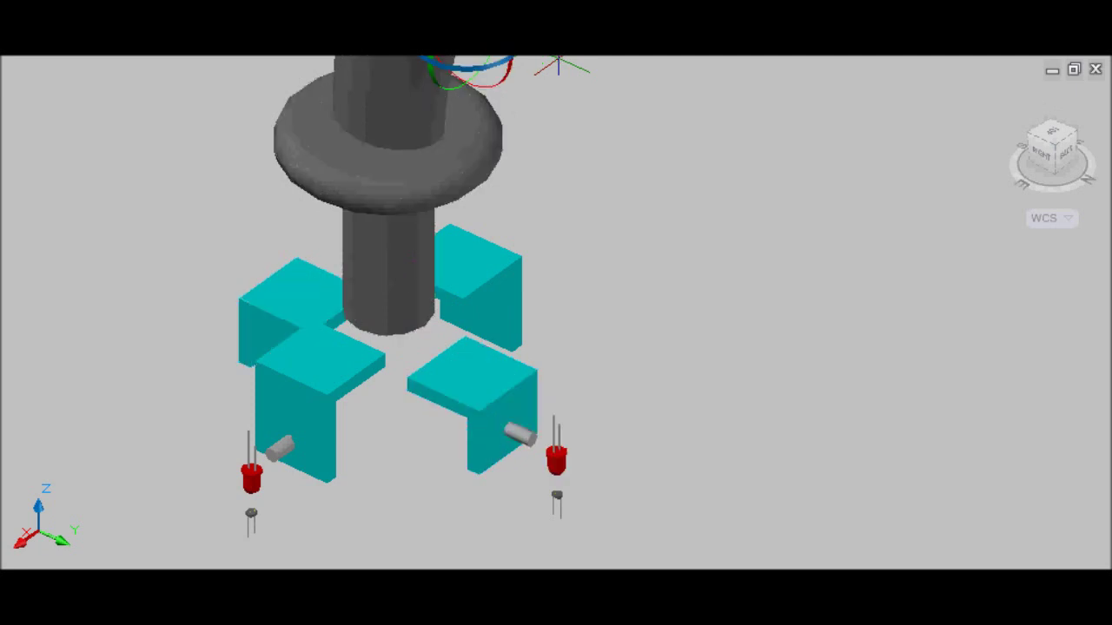
{"action": "scroll", "coordinate": [538, 467], "scroll_direction": "up", "scroll_amount": 2}
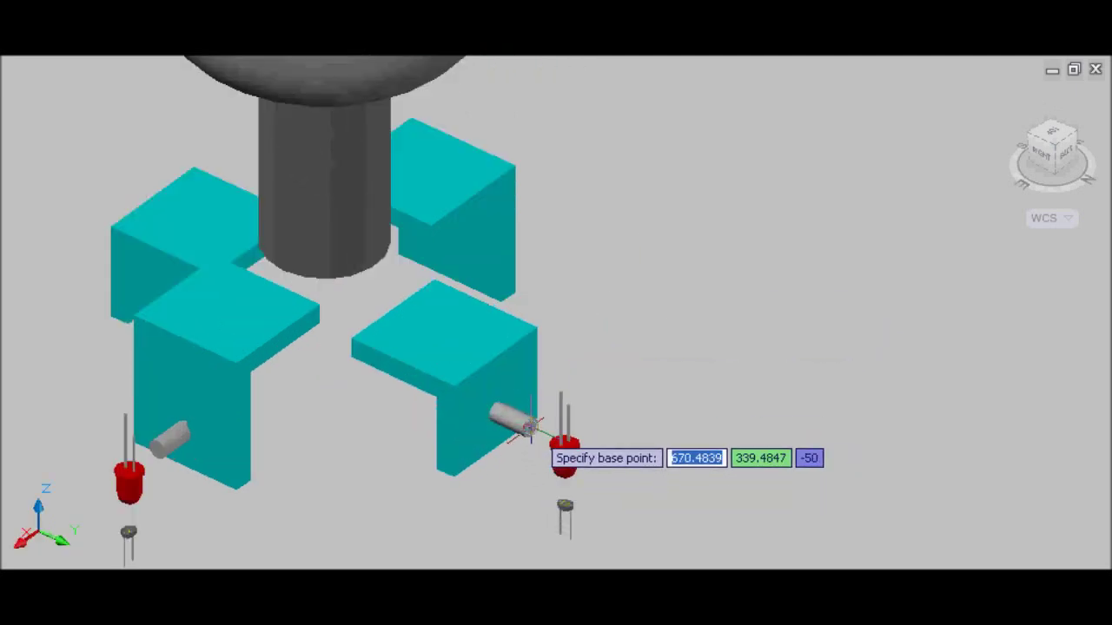
{"action": "left_click", "coordinate": [530, 429]}
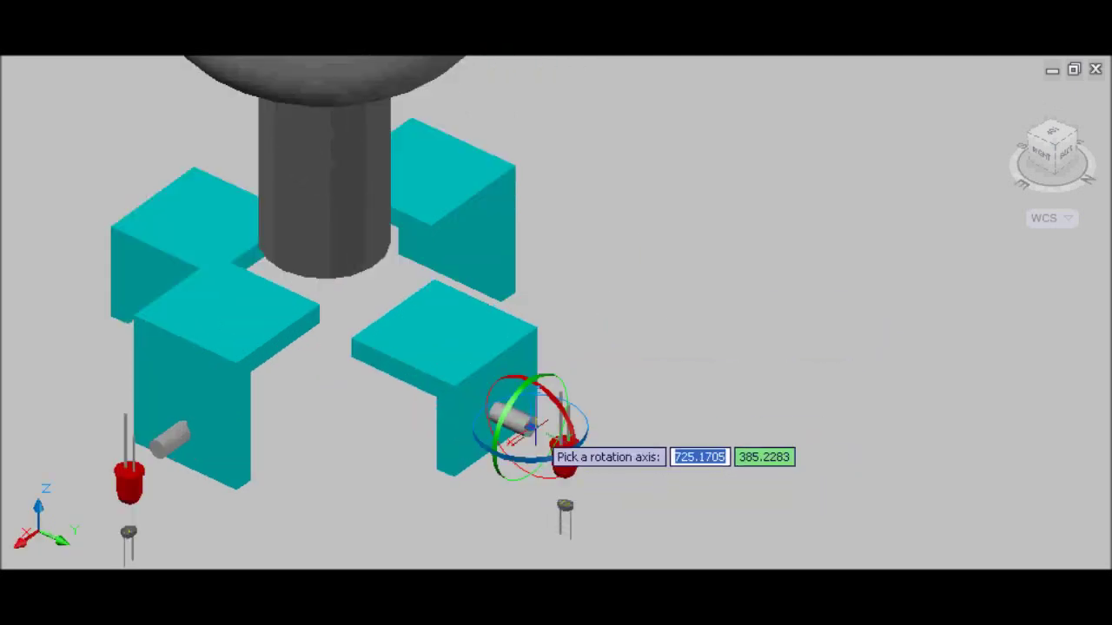
{"action": "left_click", "coordinate": [552, 365]}
{"action": "scroll", "coordinate": [664, 434], "scroll_direction": "down", "scroll_amount": 4}
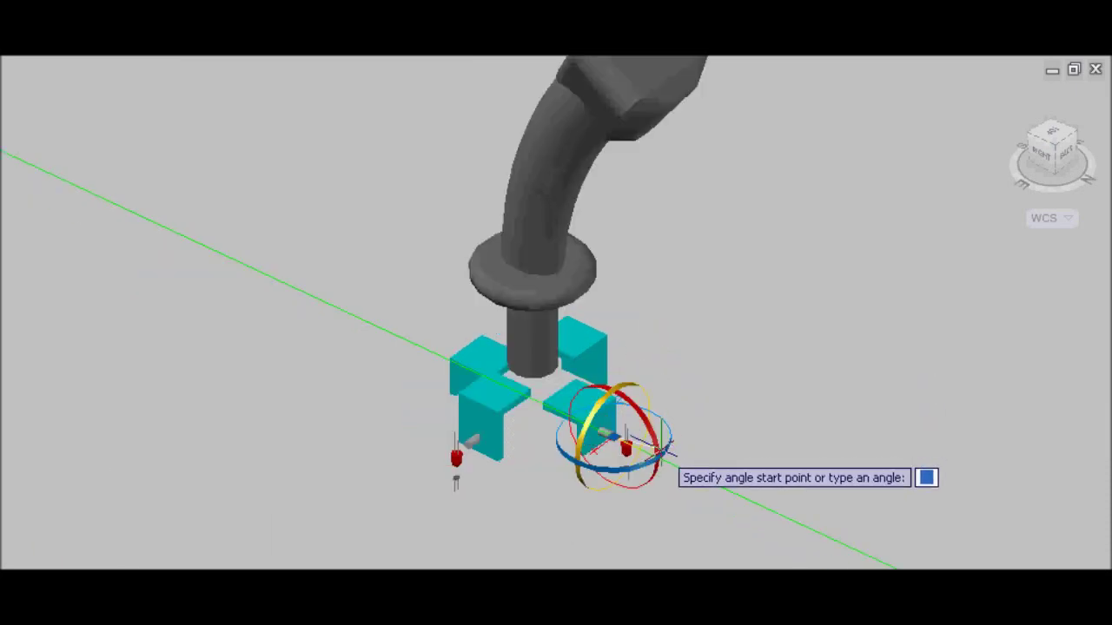
{"action": "left_click", "coordinate": [775, 164]}
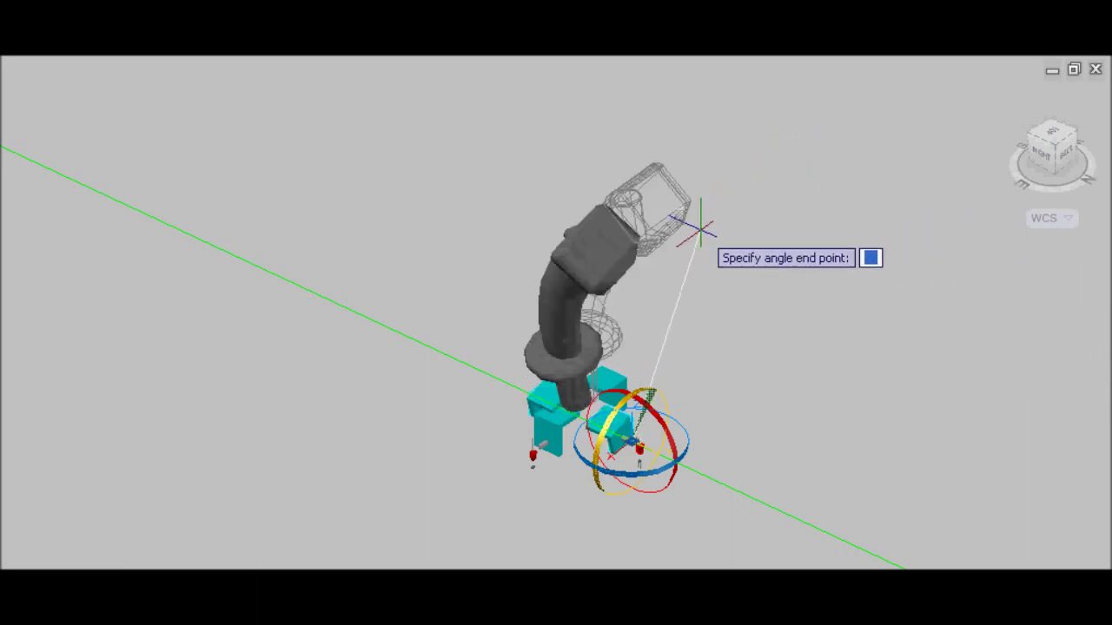
{"action": "scroll", "coordinate": [686, 390], "scroll_direction": "up", "scroll_amount": 2}
{"action": "scroll", "coordinate": [669, 448], "scroll_direction": "up", "scroll_amount": 4}
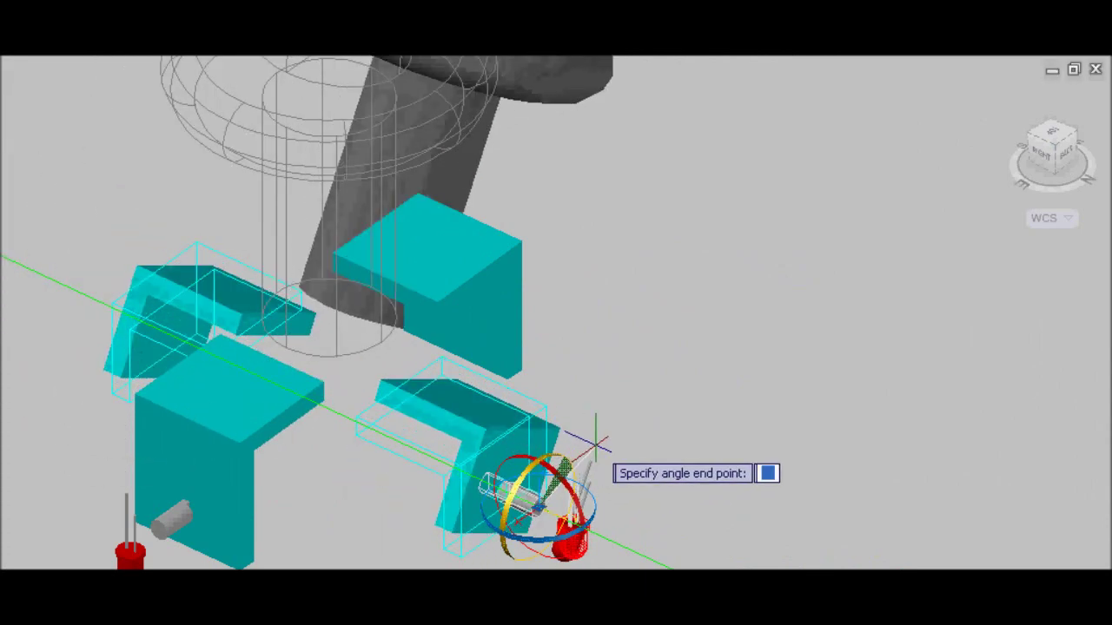
{"action": "left_click", "coordinate": [596, 443]}
{"action": "scroll", "coordinate": [636, 422], "scroll_direction": "down", "scroll_amount": 5}
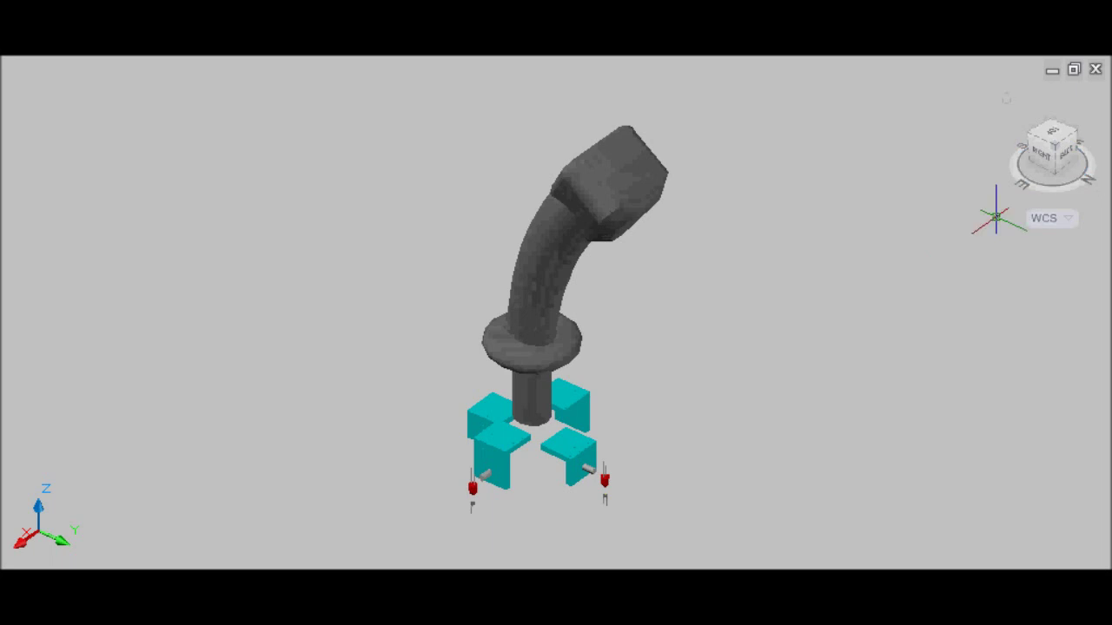
Step: Move the photoresistor below one red LED sideways along the negative Y axis so it sits off to the LED's side
{"action": "left_click", "coordinate": [1030, 133]}
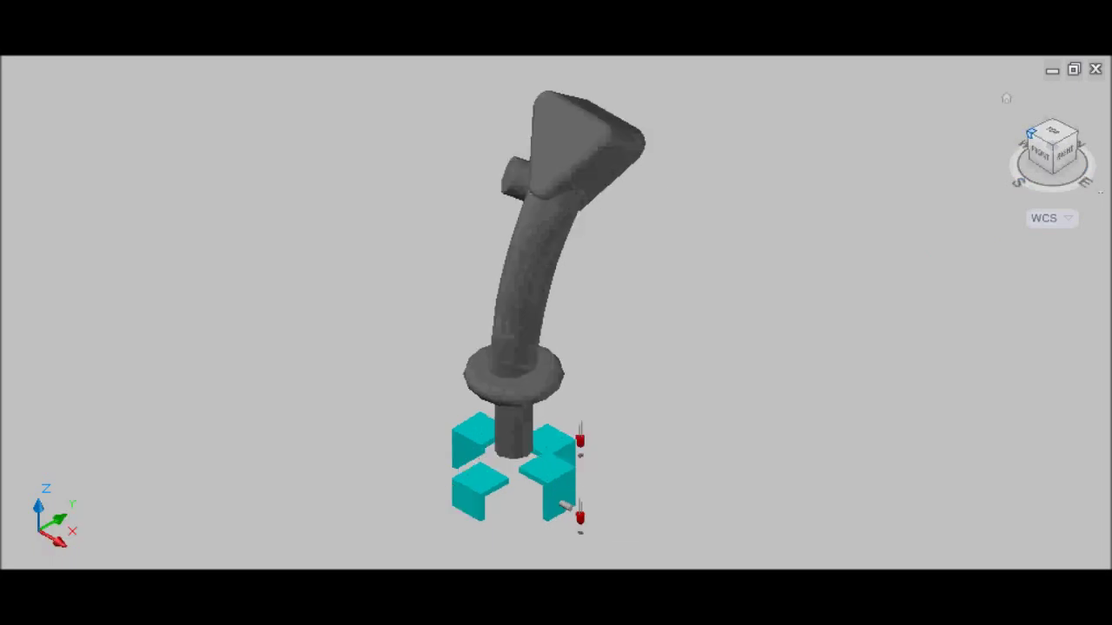
{"action": "scroll", "coordinate": [563, 530], "scroll_direction": "up", "scroll_amount": 6}
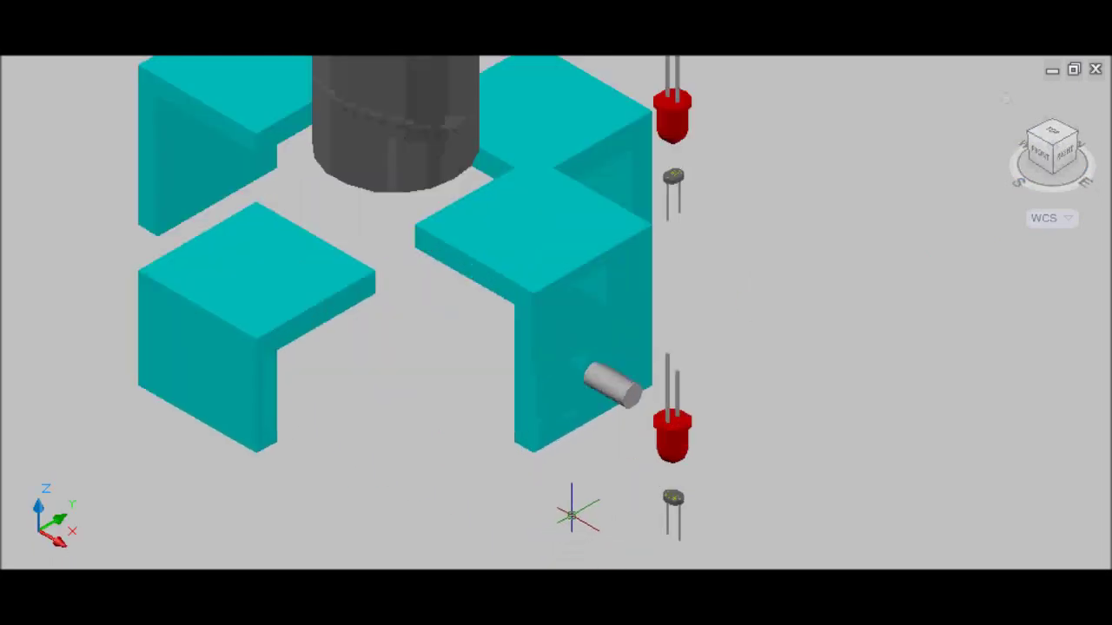
{"action": "scroll", "coordinate": [702, 540], "scroll_direction": "up", "scroll_amount": 2}
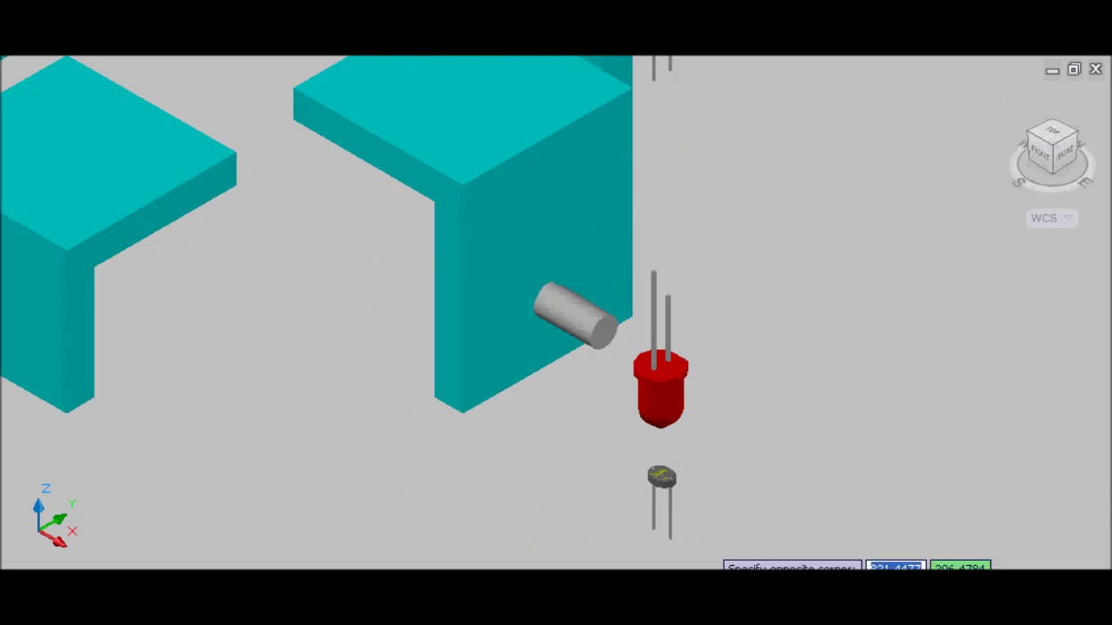
{"action": "left_click", "coordinate": [706, 542]}
{"action": "left_click", "coordinate": [617, 453]}
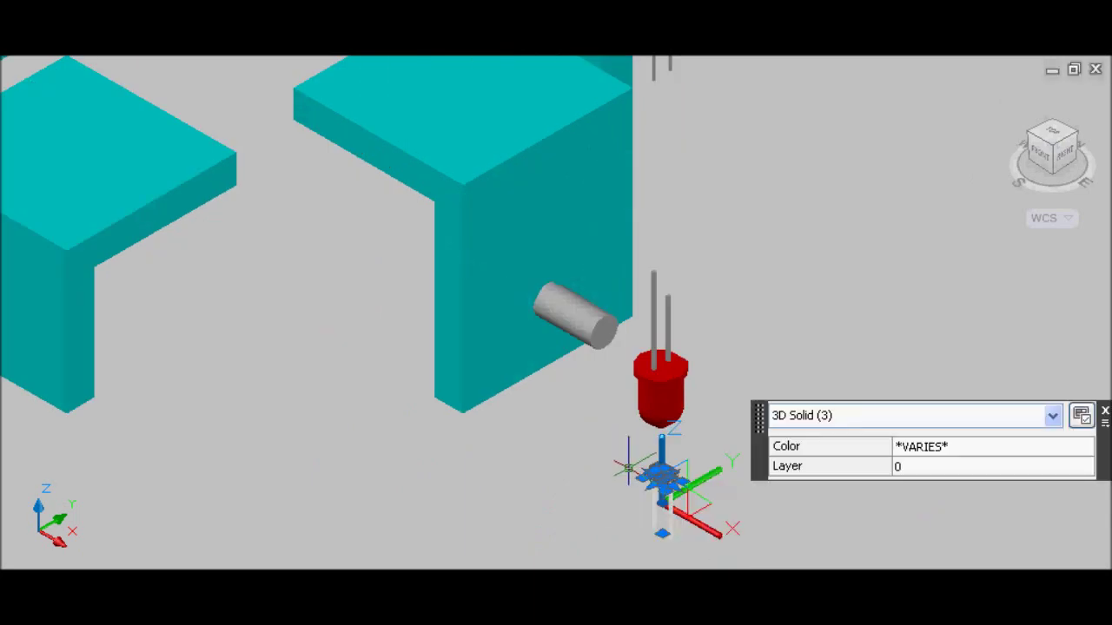
{"action": "left_click", "coordinate": [706, 476]}
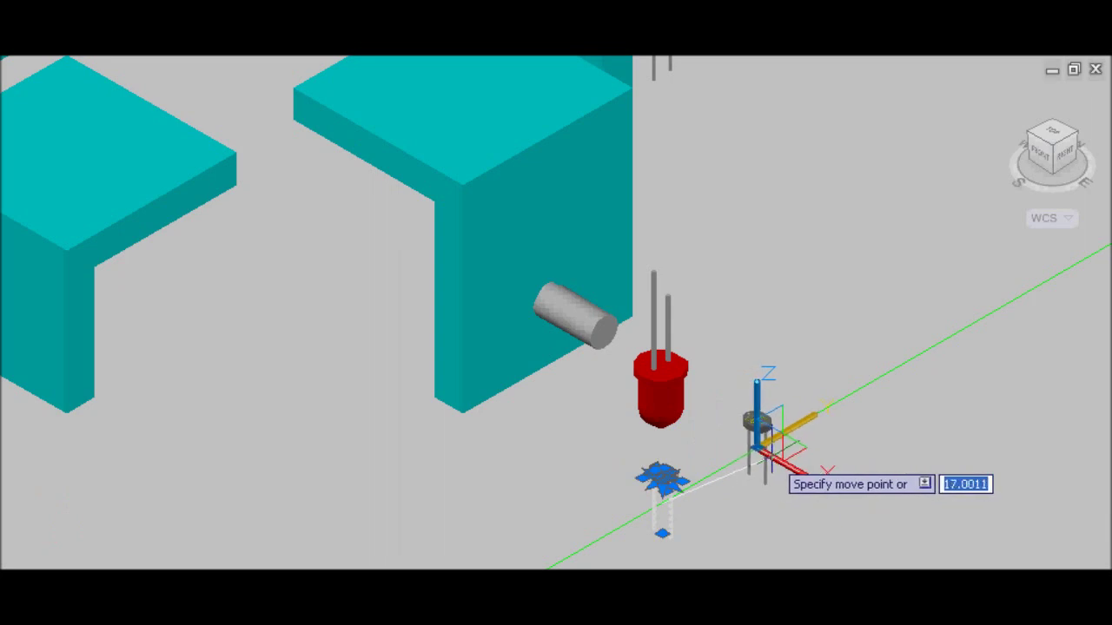
{"action": "scroll", "coordinate": [615, 538], "scroll_direction": "down", "scroll_amount": 2}
{"action": "scroll", "coordinate": [615, 537], "scroll_direction": "down", "scroll_amount": 1}
{"action": "left_click", "coordinate": [582, 530]}
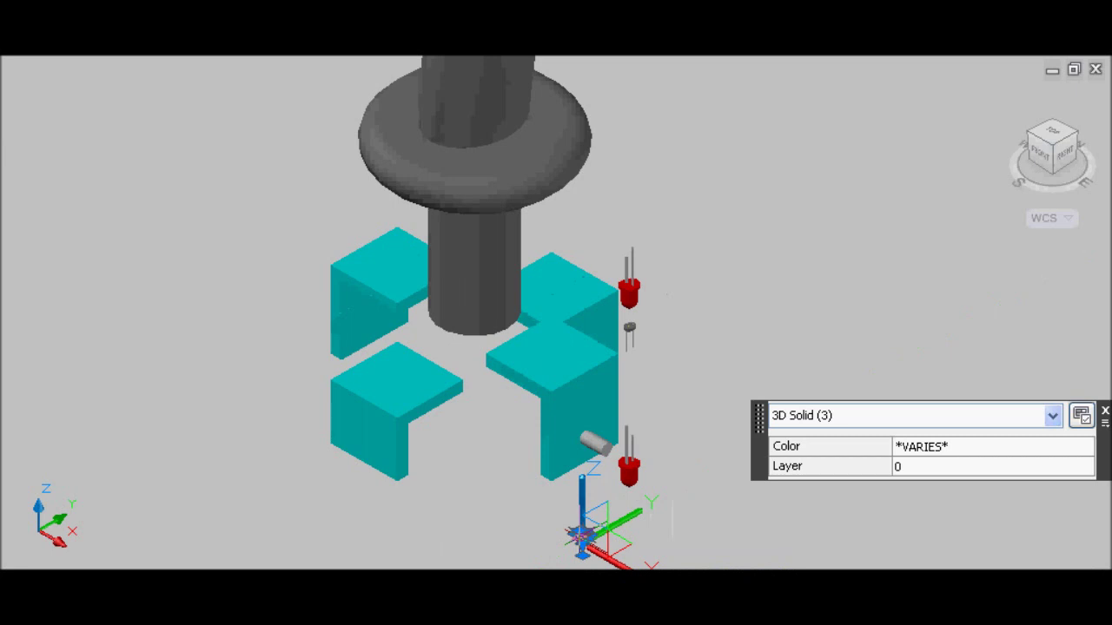
{"action": "key", "text": "Escape"}
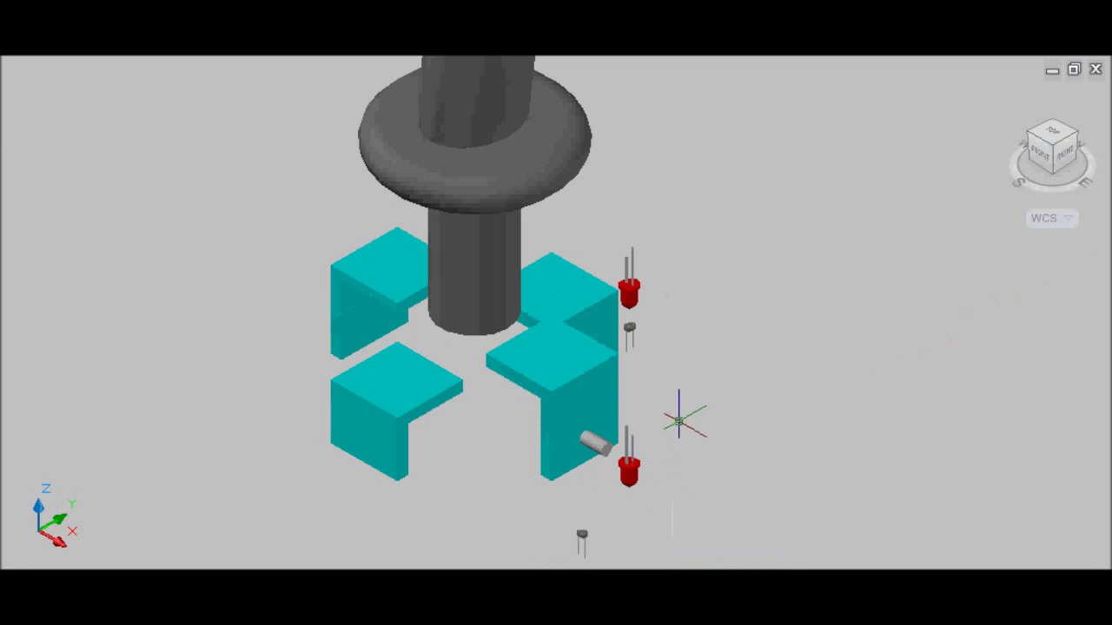
Step: Move the photoresistor below the other red LED sideways along the positive X axis, away from its position under the LED
{"action": "scroll", "coordinate": [683, 414], "scroll_direction": "down", "scroll_amount": 1}
{"action": "scroll", "coordinate": [679, 395], "scroll_direction": "up", "scroll_amount": 3}
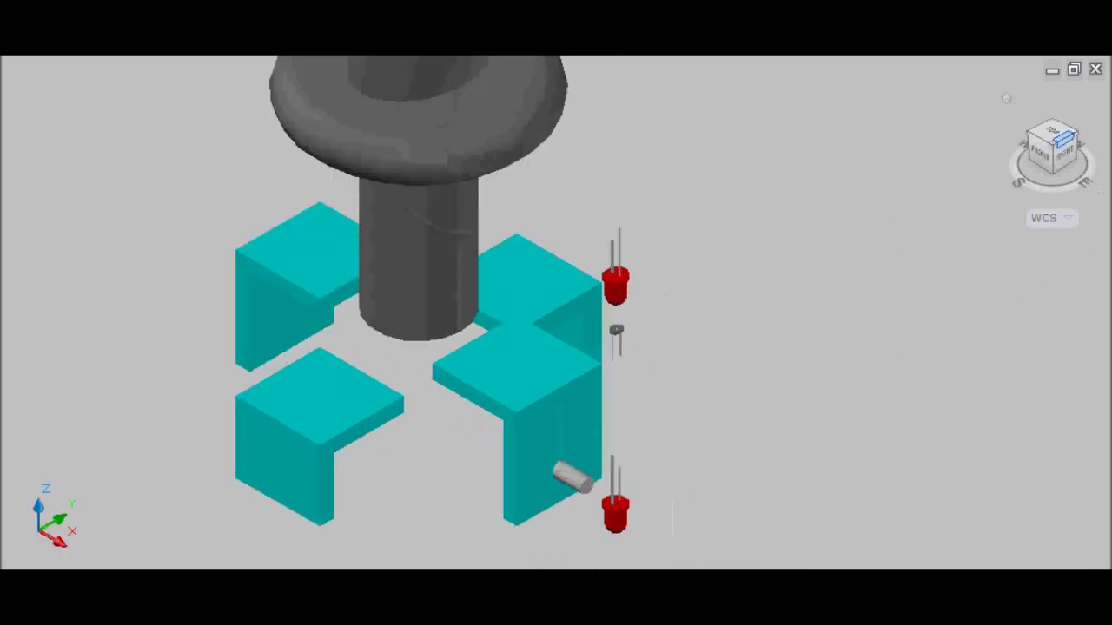
{"action": "left_click", "coordinate": [1076, 151]}
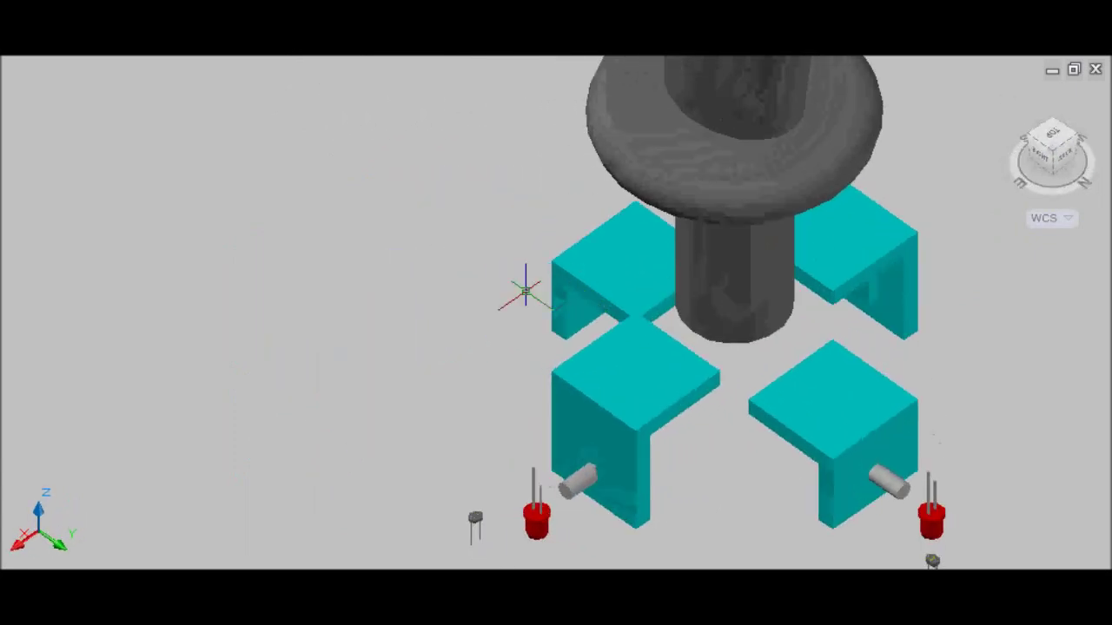
{"action": "scroll", "coordinate": [464, 258], "scroll_direction": "down", "scroll_amount": 2}
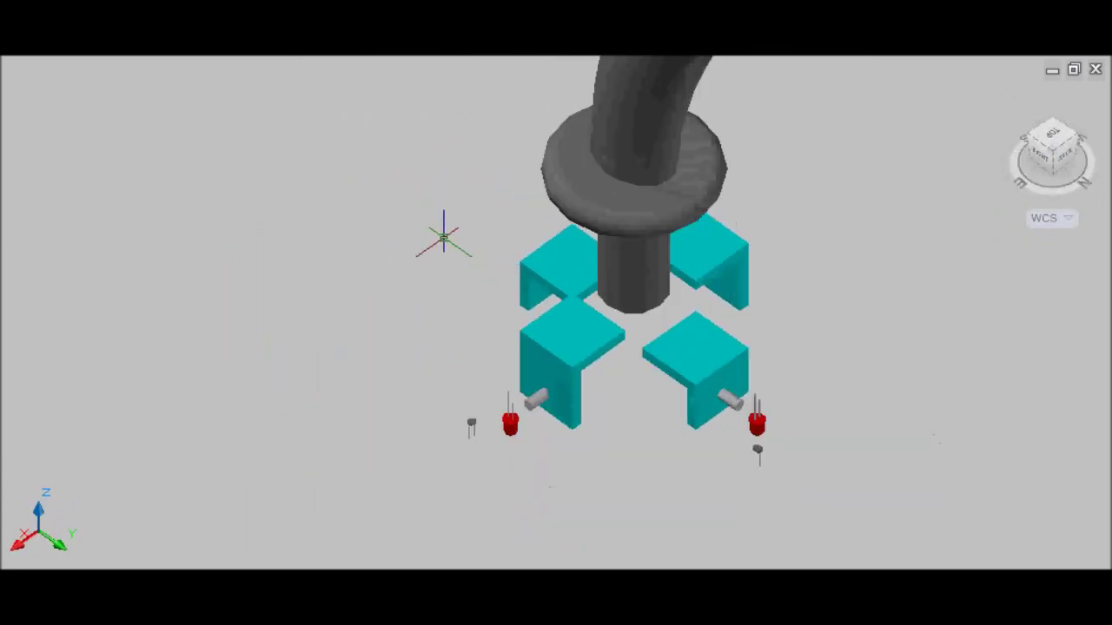
{"action": "scroll", "coordinate": [442, 238], "scroll_direction": "down", "scroll_amount": 2}
{"action": "scroll", "coordinate": [600, 356], "scroll_direction": "up", "scroll_amount": 5}
{"action": "left_click", "coordinate": [791, 445]}
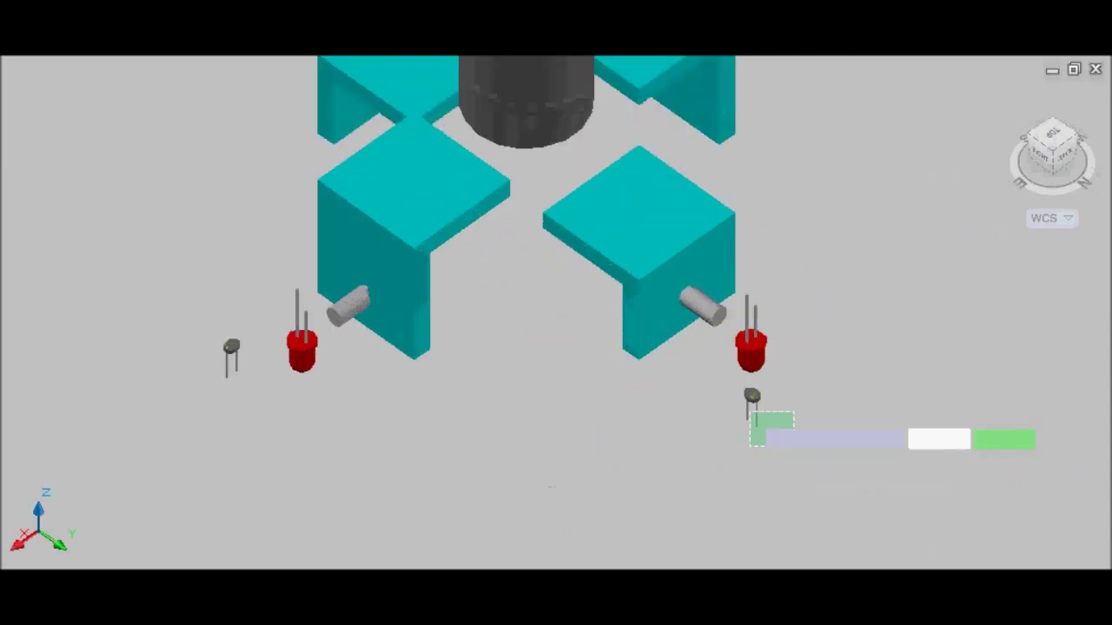
{"action": "left_click", "coordinate": [715, 377]}
{"action": "left_click", "coordinate": [728, 425]}
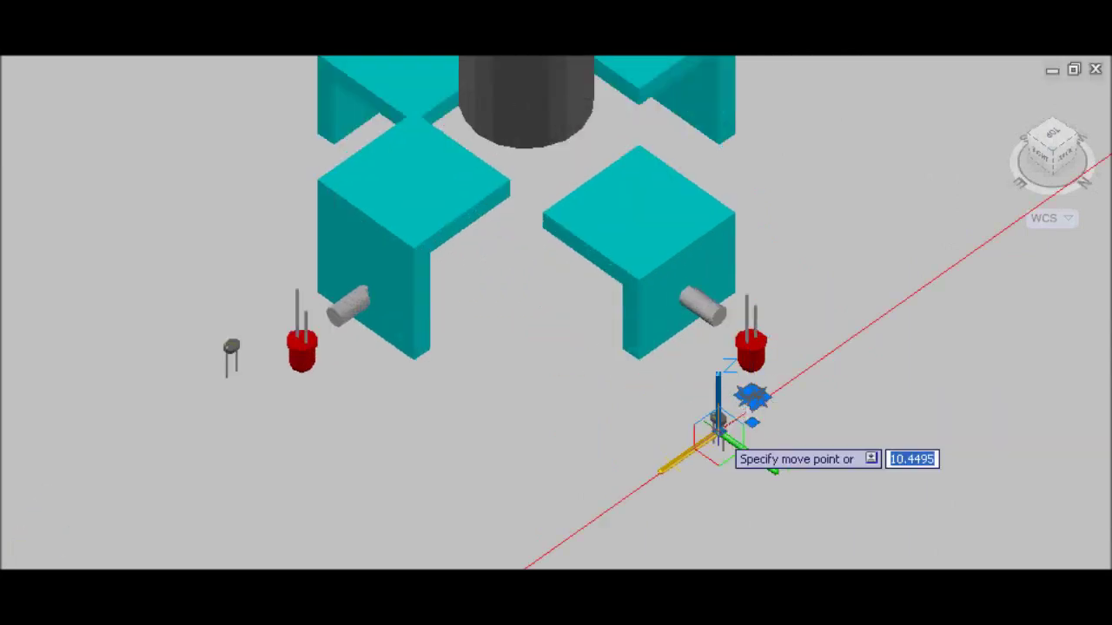
{"action": "left_click", "coordinate": [689, 456]}
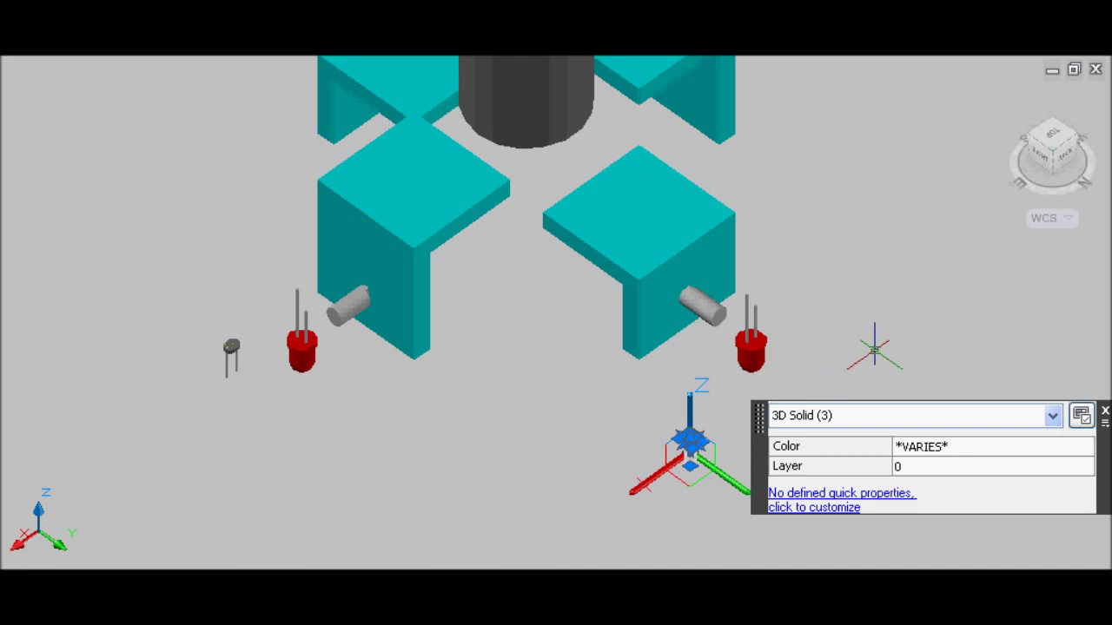
{"action": "key", "text": "Escape"}
Step: Examine the offset photoresistors beside the two red LEDs from different sides of the joystick base
{"action": "scroll", "coordinate": [834, 399], "scroll_direction": "down", "scroll_amount": 5}
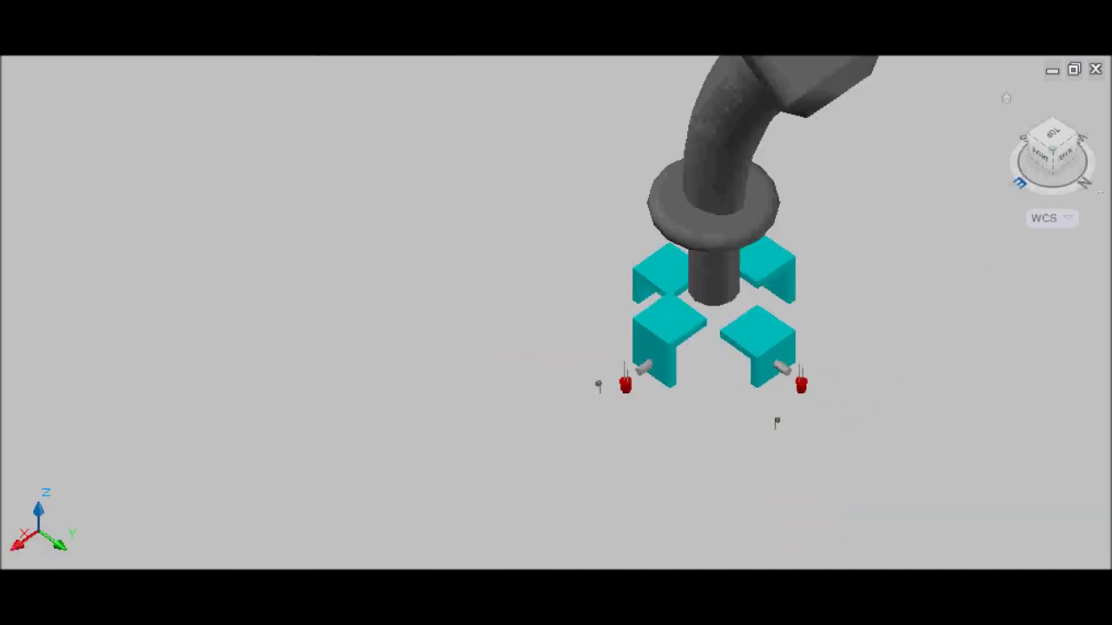
{"action": "left_click", "coordinate": [1052, 151]}
{"action": "scroll", "coordinate": [541, 507], "scroll_direction": "up", "scroll_amount": 2}
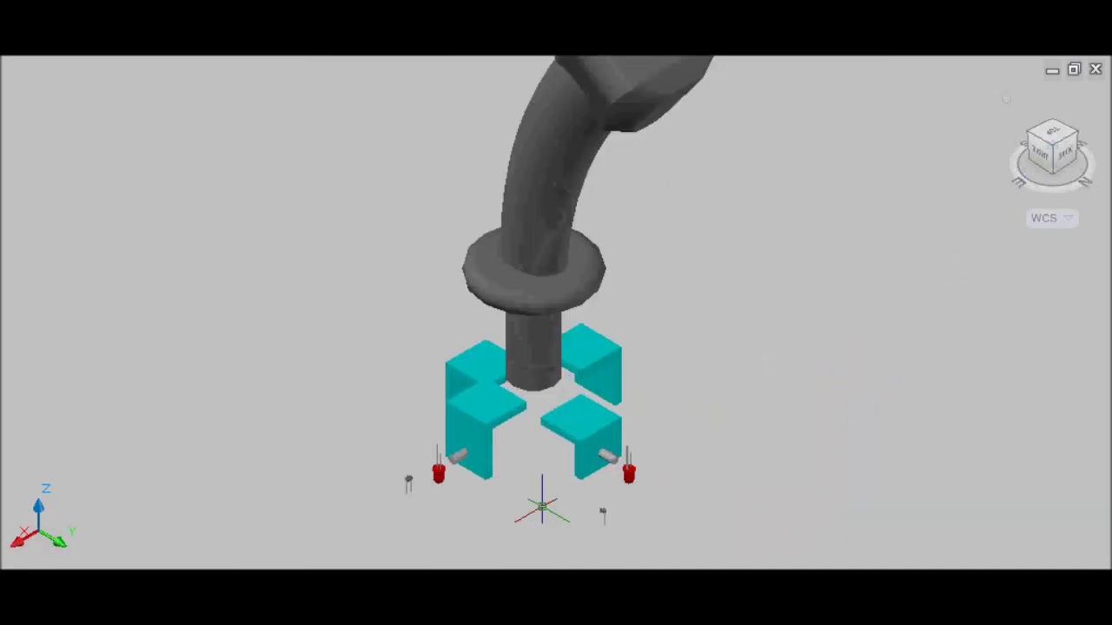
{"action": "mouse_move", "coordinate": [1040, 153]}
{"action": "left_mouse_down"}
{"action": "mouse_move", "coordinate": [1015, 142]}
{"action": "mouse_move", "coordinate": [1054, 146]}
{"action": "left_mouse_up"}
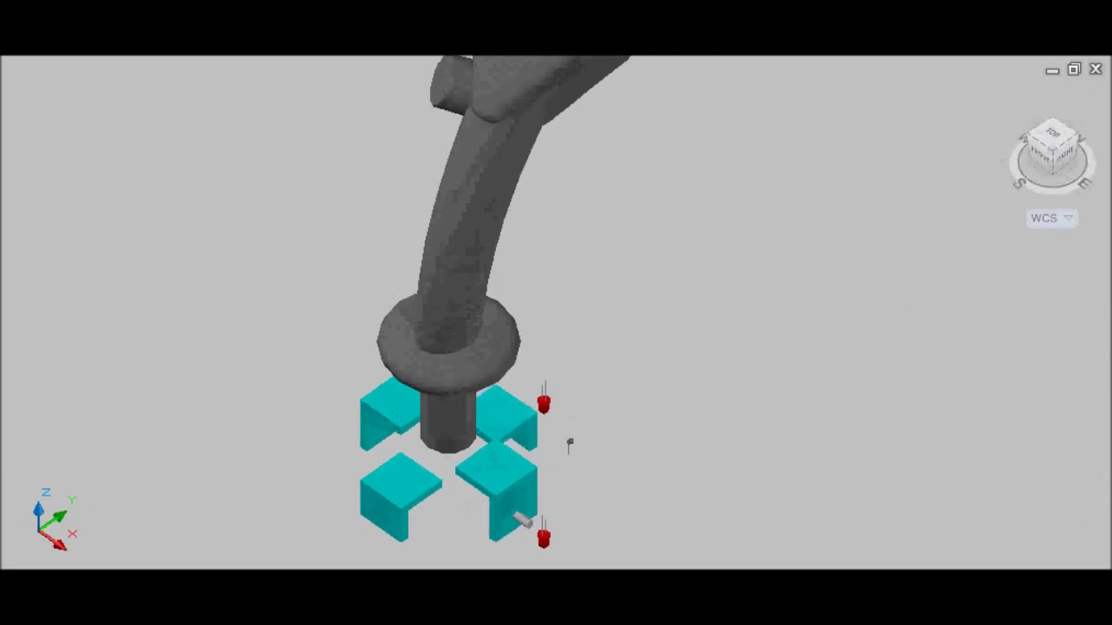
{"action": "scroll", "coordinate": [681, 432], "scroll_direction": "up", "scroll_amount": 5}
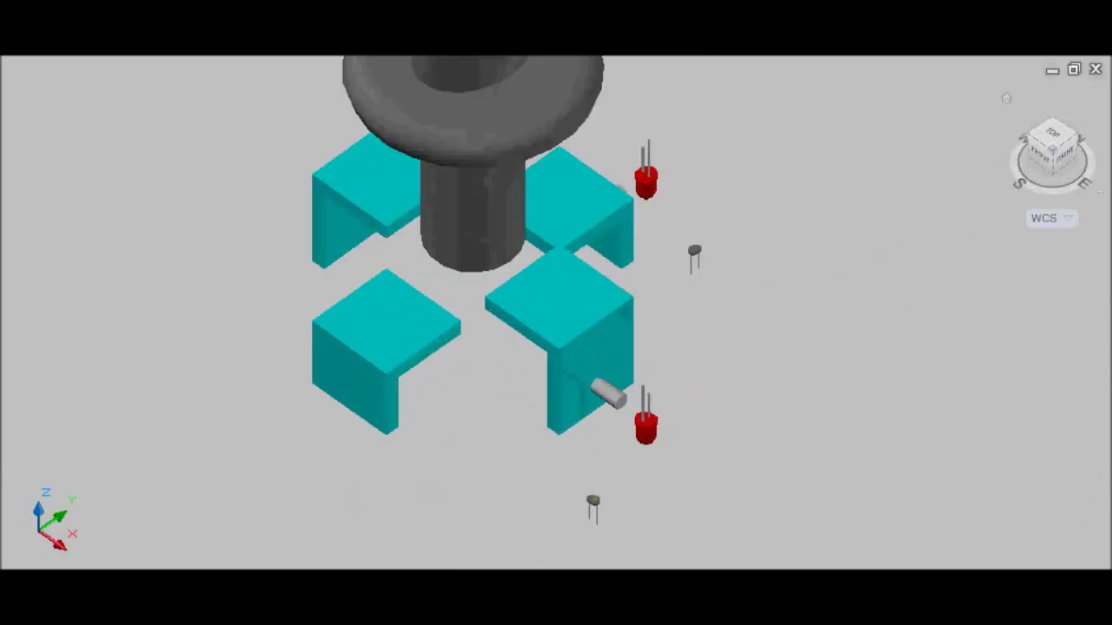
{"action": "left_click_drag", "start_coordinate": [1040, 163], "coordinate": [1034, 158]}
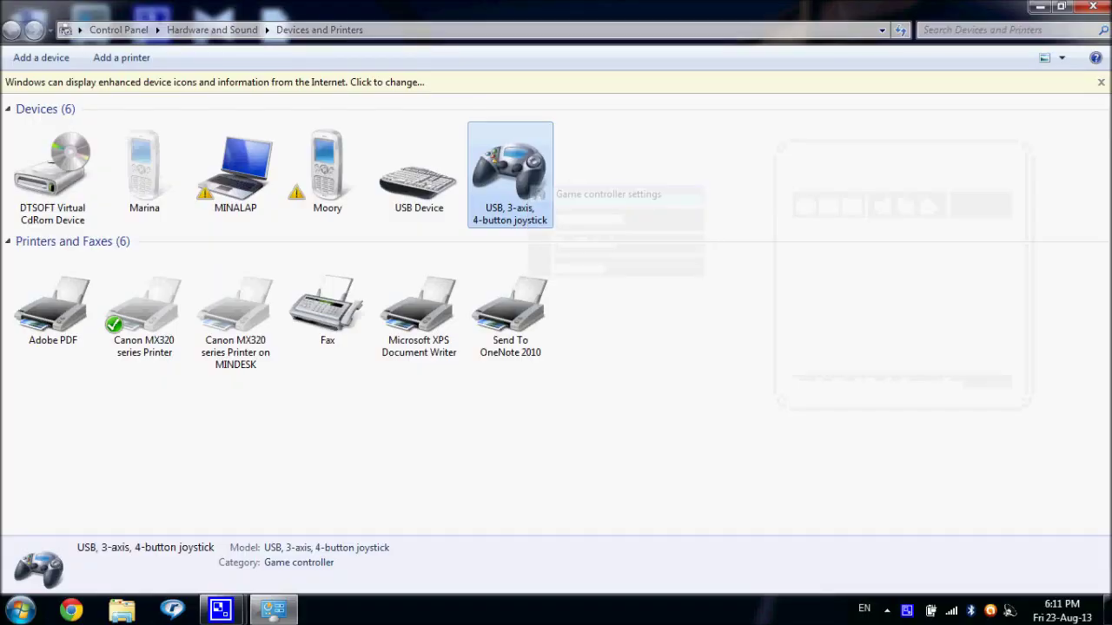
Step: Switch to the Windows game controller settings and start the calibration wizard for the USB, 3-axis, 4-button joystick
{"action": "left_click", "coordinate": [406, 371]}
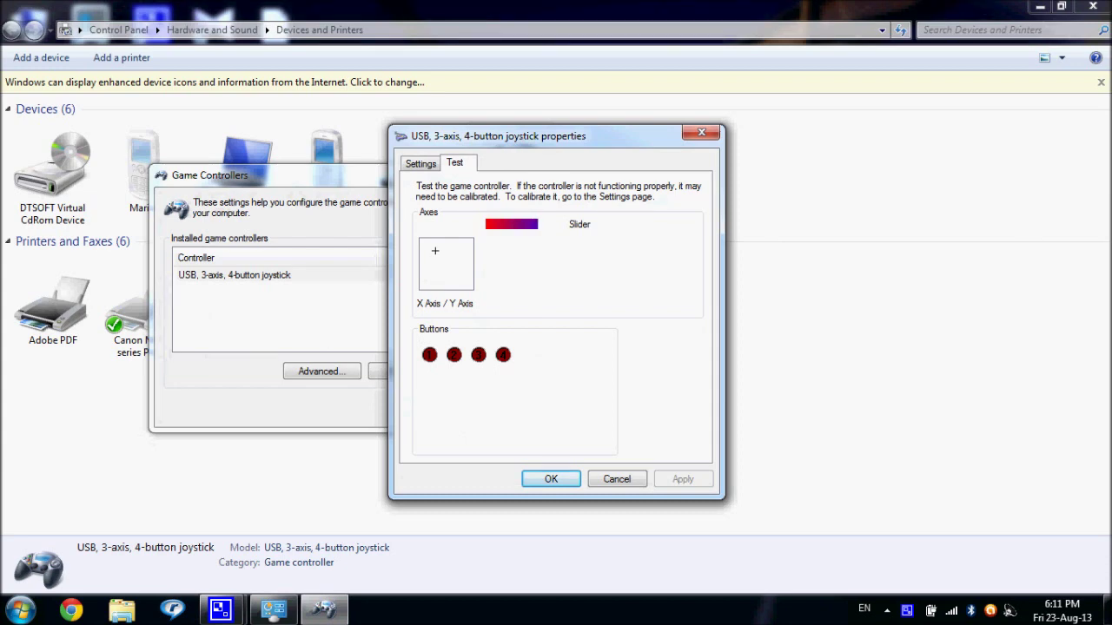
{"action": "left_click", "coordinate": [420, 163]}
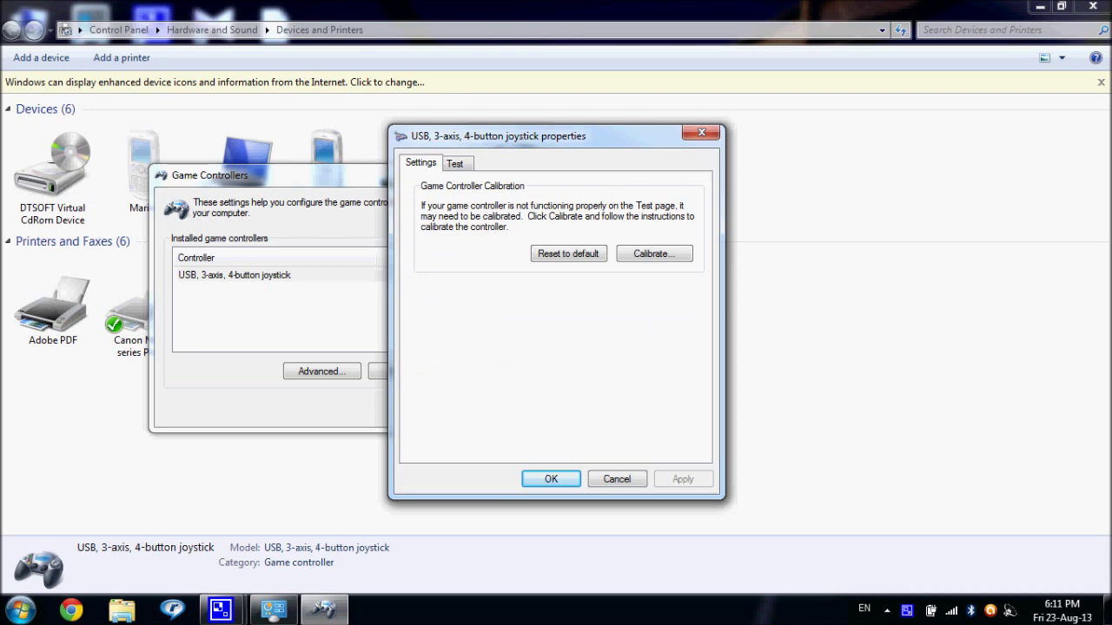
{"action": "left_click", "coordinate": [654, 253]}
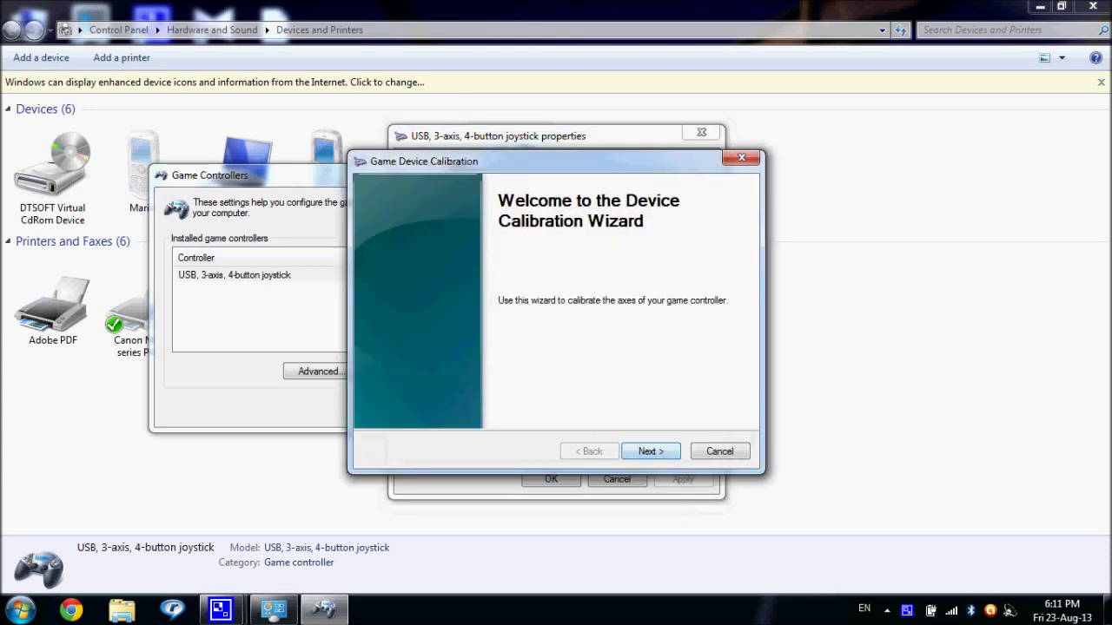
Step: Calibrate the joystick's centre point, its X and Y axes and its slider, and save the calibration
{"action": "left_click", "coordinate": [650, 451]}
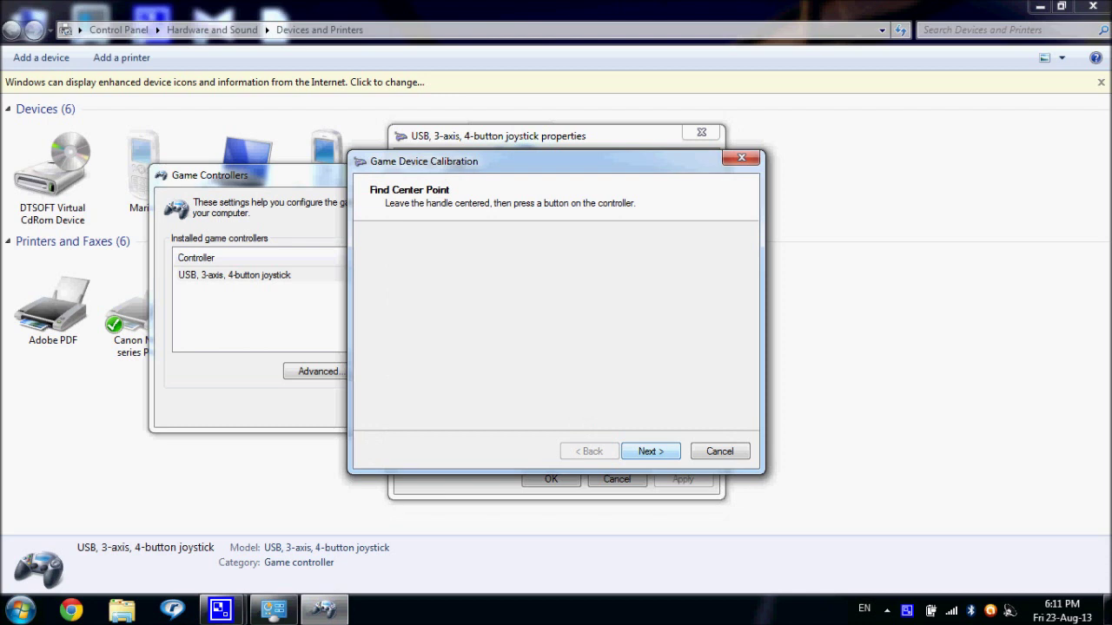
{"action": "left_click", "coordinate": [650, 451]}
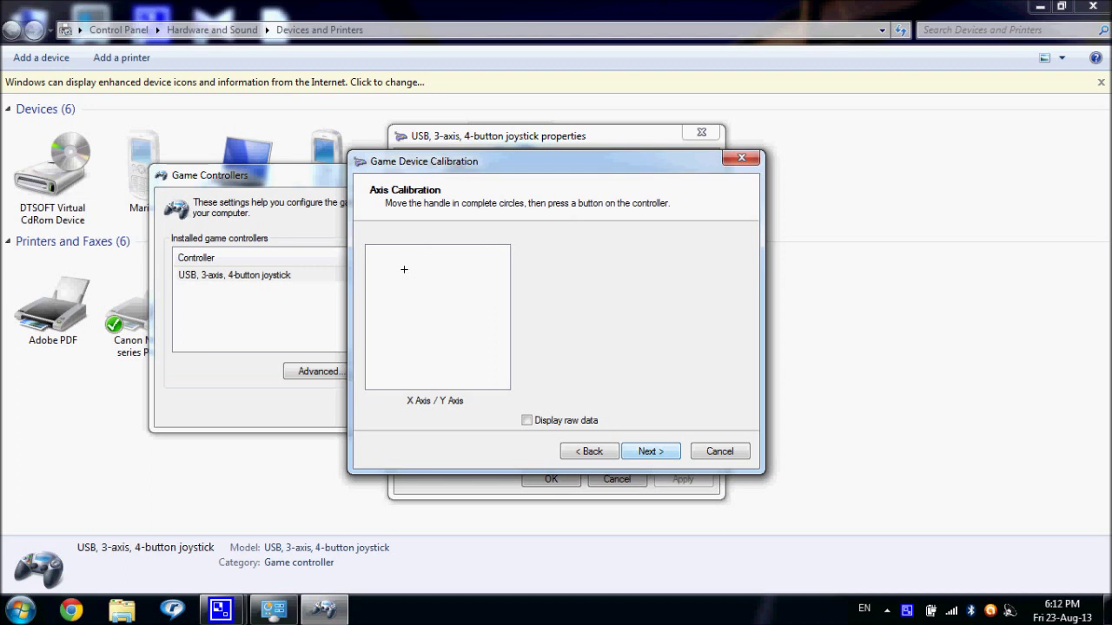
{"action": "key", "text": "Return"}
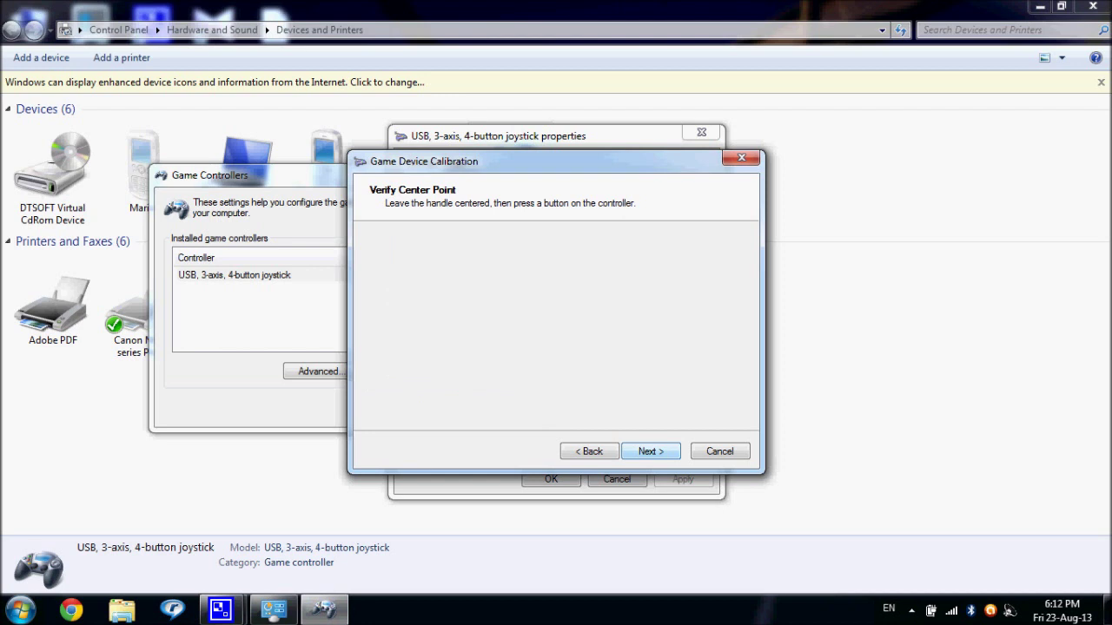
{"action": "key", "text": "Return"}
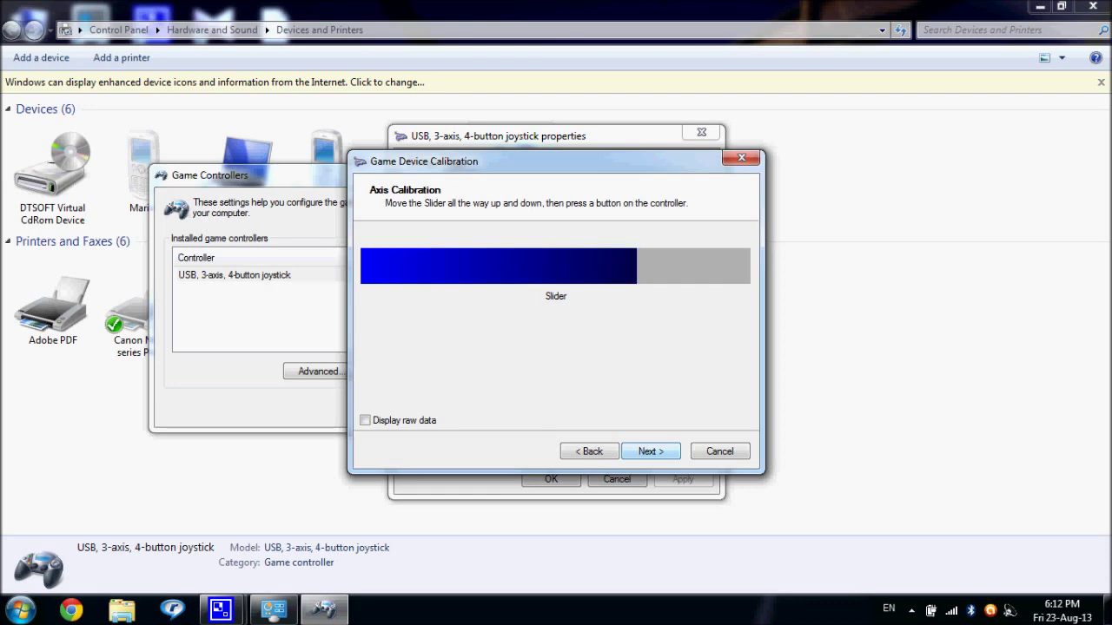
{"action": "key", "text": "Return"}
{"action": "key", "text": "Return"}
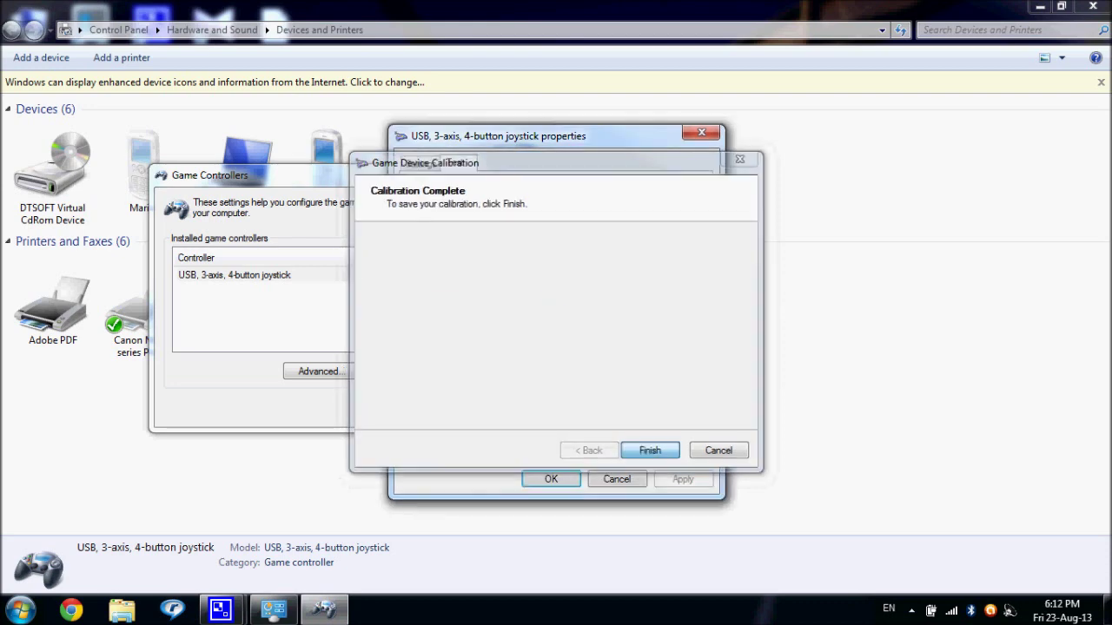